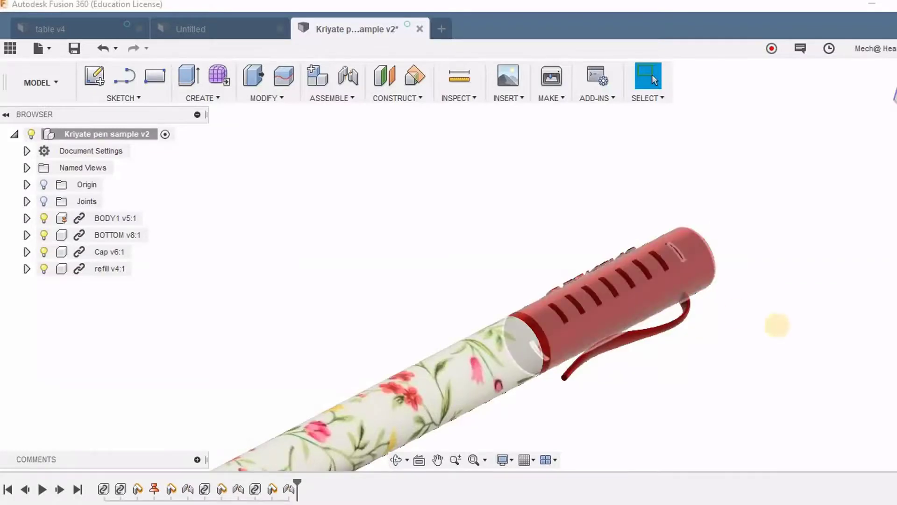
pyautogui.keyDown('shift'); pyautogui.moveTo(692, 287); pyautogui.dragTo(727, 199, button='middle'); pyautogui.keyUp('shift')
pyautogui.scroll(-5, 683, 257)
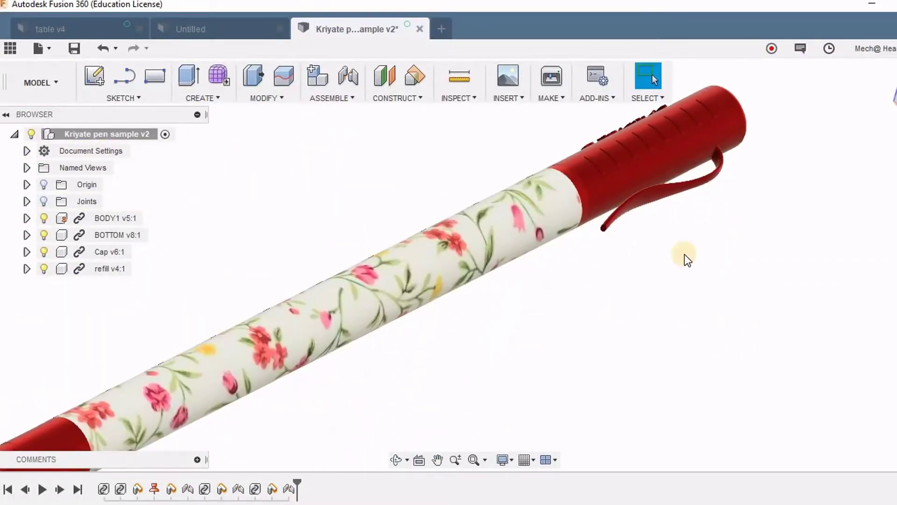
pyautogui.keyDown('shift'); pyautogui.moveTo(717, 251); pyautogui.dragTo(673, 297, button='middle'); pyautogui.keyUp('shift')
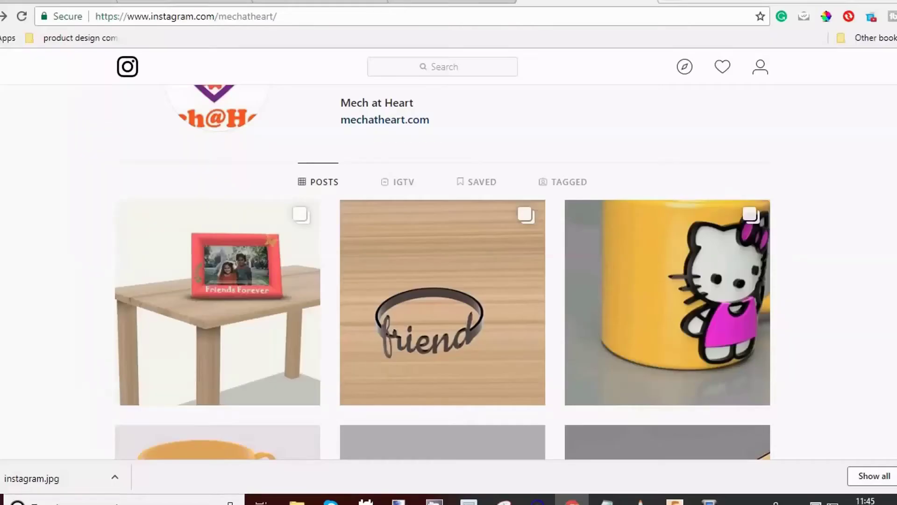
pyautogui.scroll(-12, 443, 271)
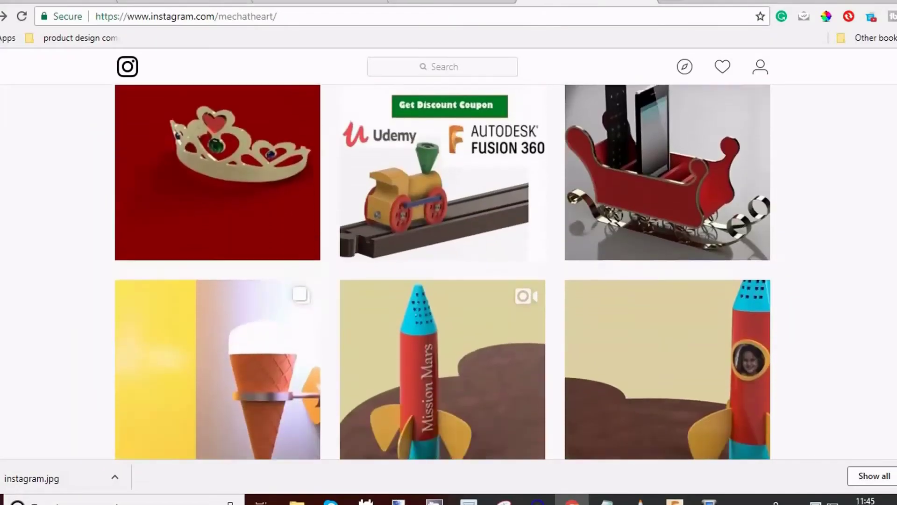
pyautogui.scroll(-5, 442, 272)
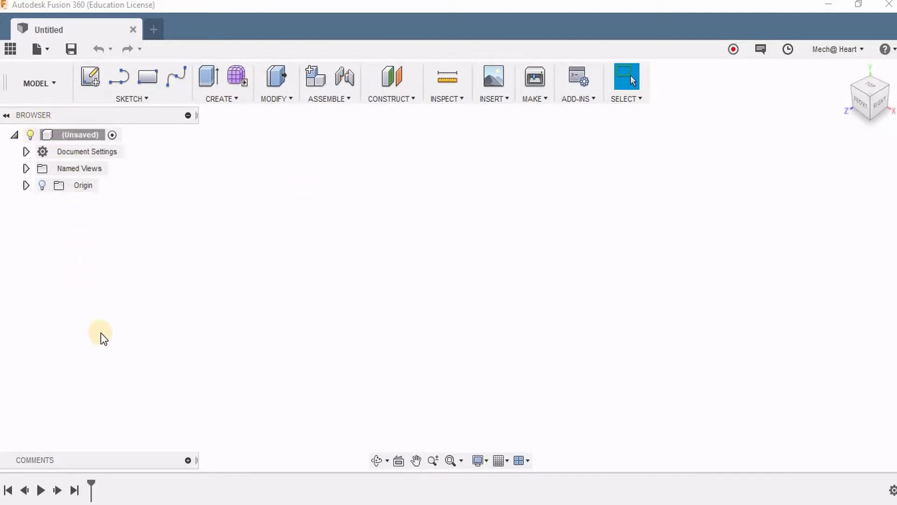
# - Create a new project named kriyate and open it
pyautogui.click(9, 52)
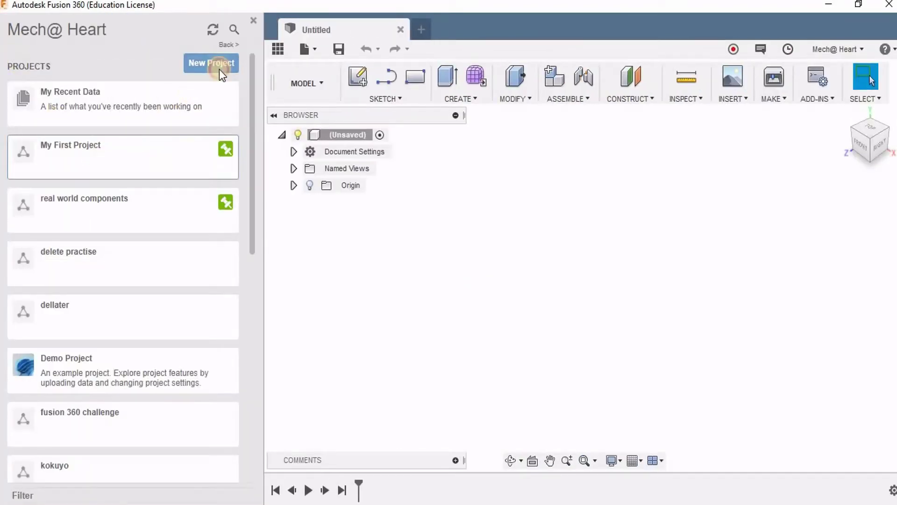
pyautogui.click(220, 70)
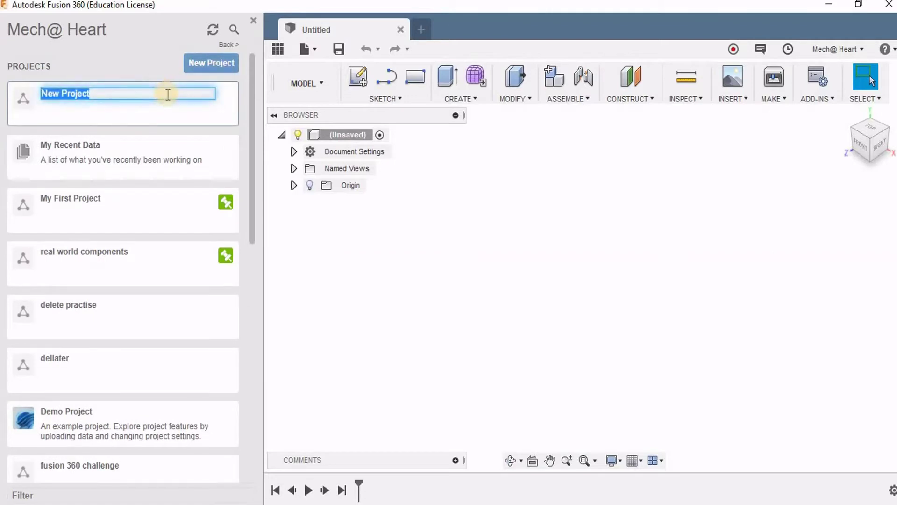
pyautogui.write('kRIYATE')
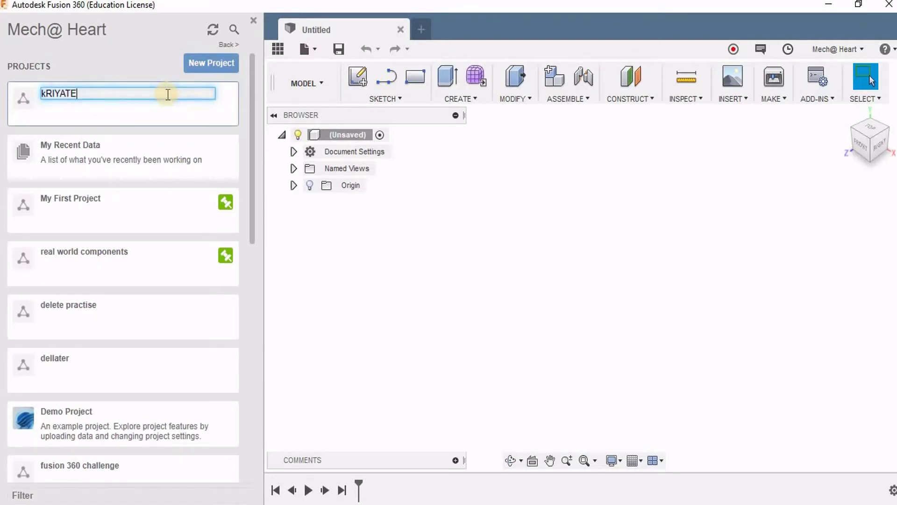
pyautogui.press('BackSpace')
pyautogui.press('BackSpace')
pyautogui.press('BackSpace')
pyautogui.press('BackSpace')
pyautogui.press('BackSpace')
pyautogui.press('BackSpace')
pyautogui.press('BackSpace')
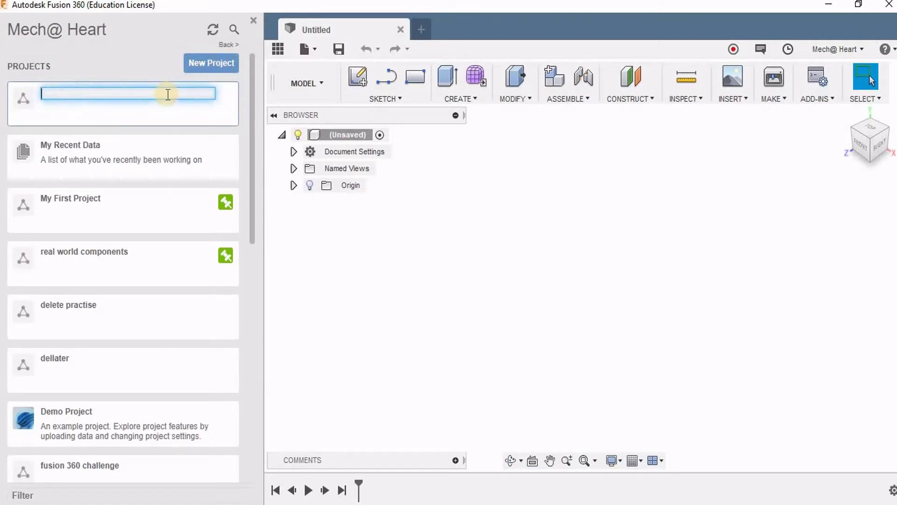
pyautogui.write('kriyate')
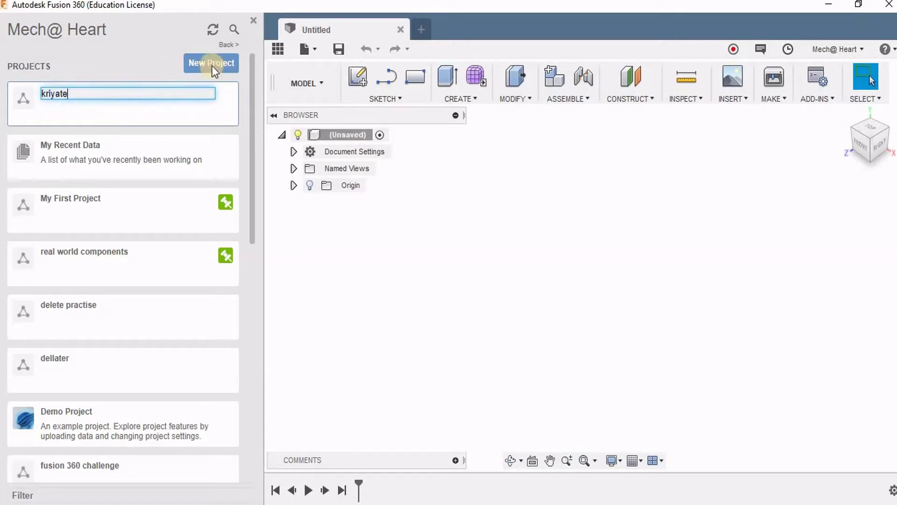
pyautogui.press('Return')
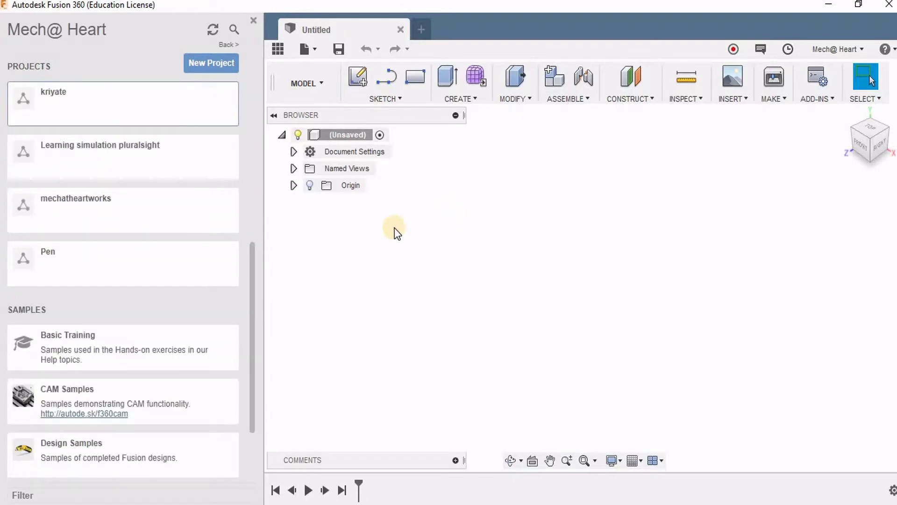
pyautogui.click(122, 103)
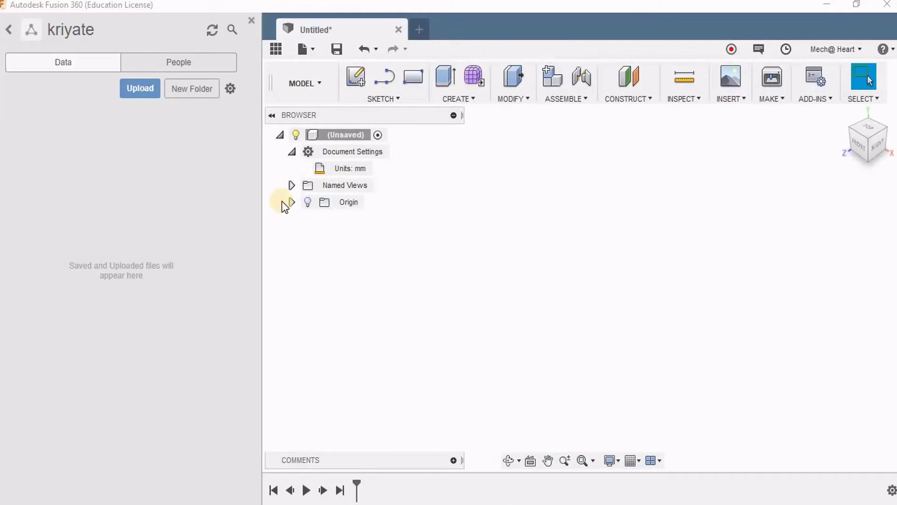
# - Save the untitled design as Cap in the kriyate project
pyautogui.click(318, 205)
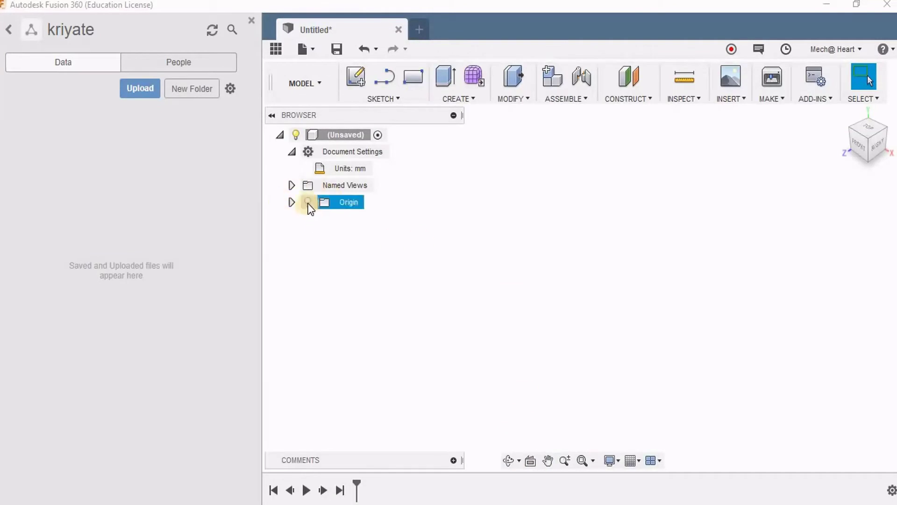
pyautogui.click(255, 20)
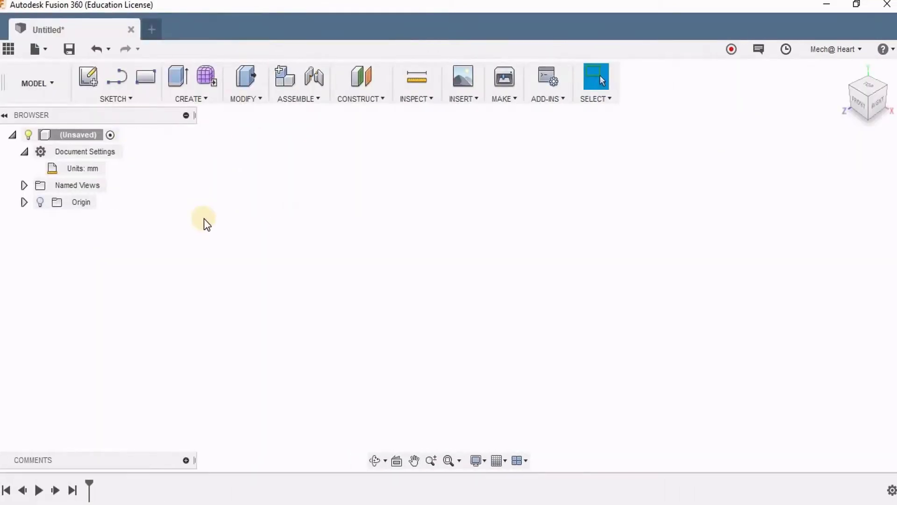
pyautogui.click(69, 48)
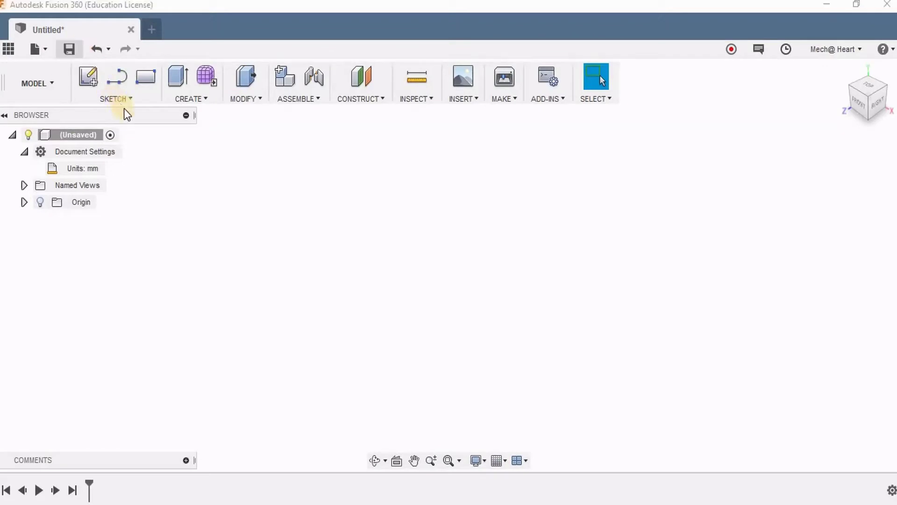
pyautogui.write('Cap')
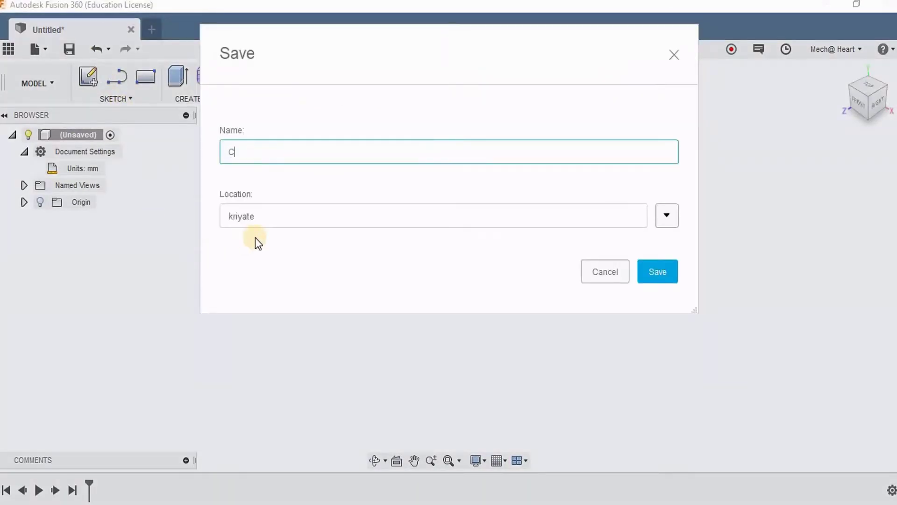
pyautogui.click(658, 274)
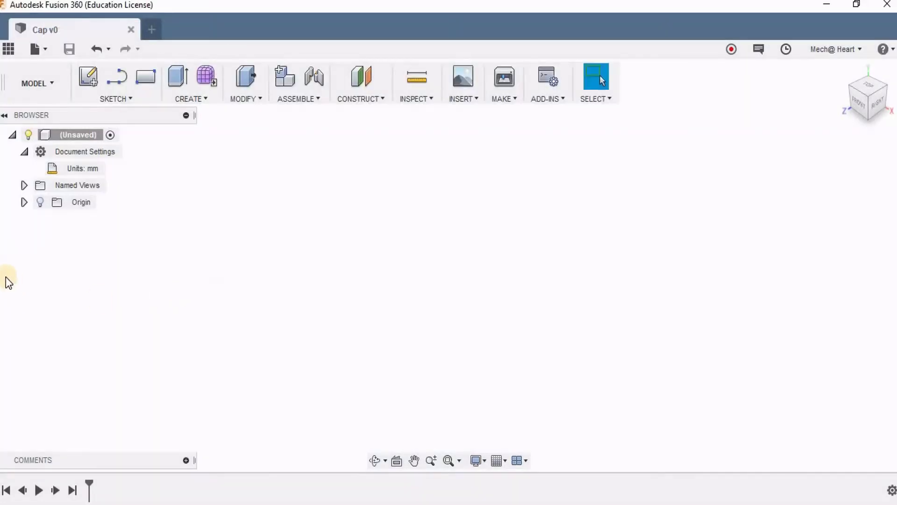
# - Show the origin planes and start a new sketch on the XZ plane
pyautogui.click(40, 203)
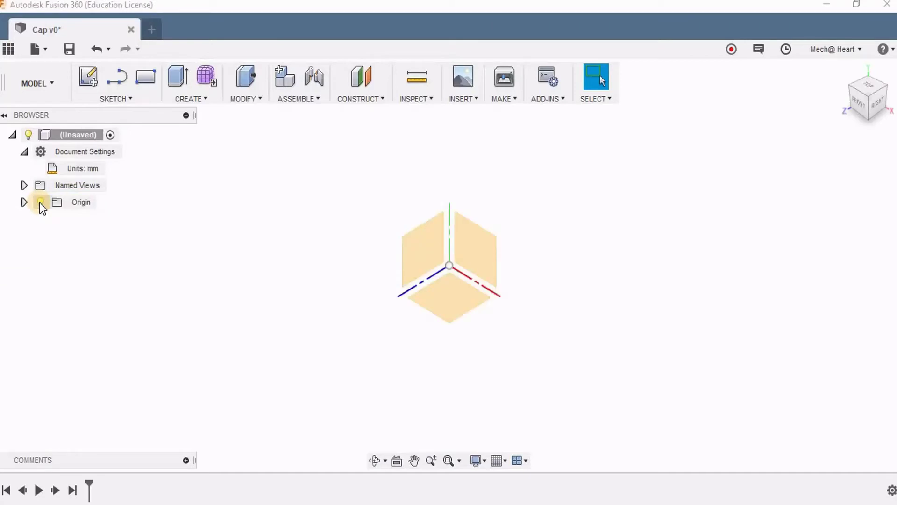
pyautogui.click(482, 261)
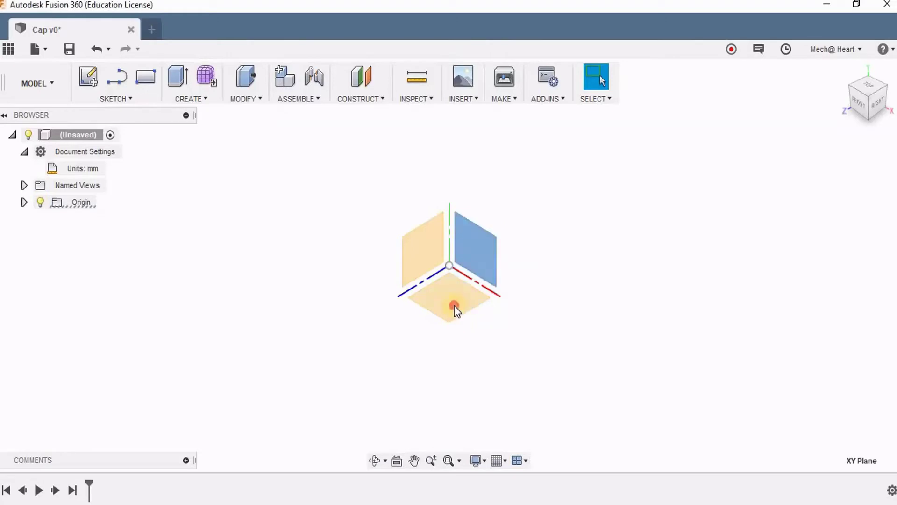
pyautogui.click(455, 305)
pyautogui.click(420, 242)
pyautogui.click(454, 298)
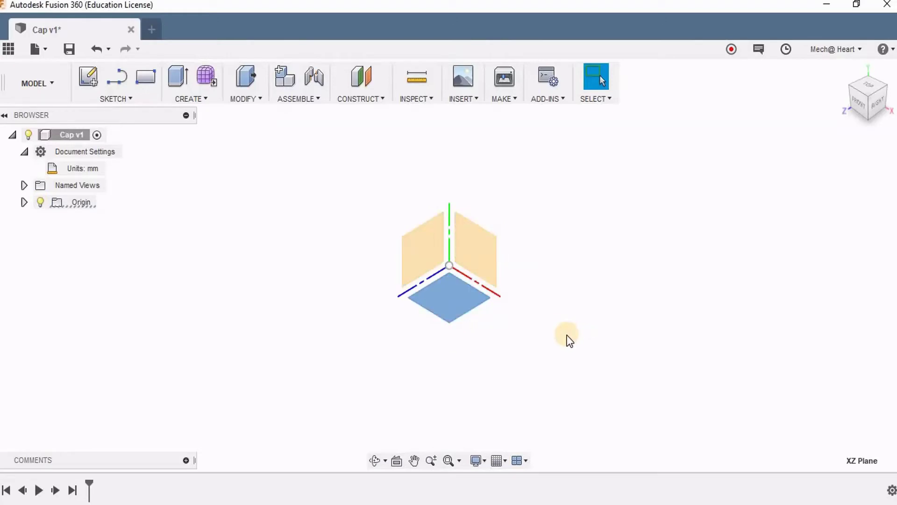
pyautogui.click(475, 251)
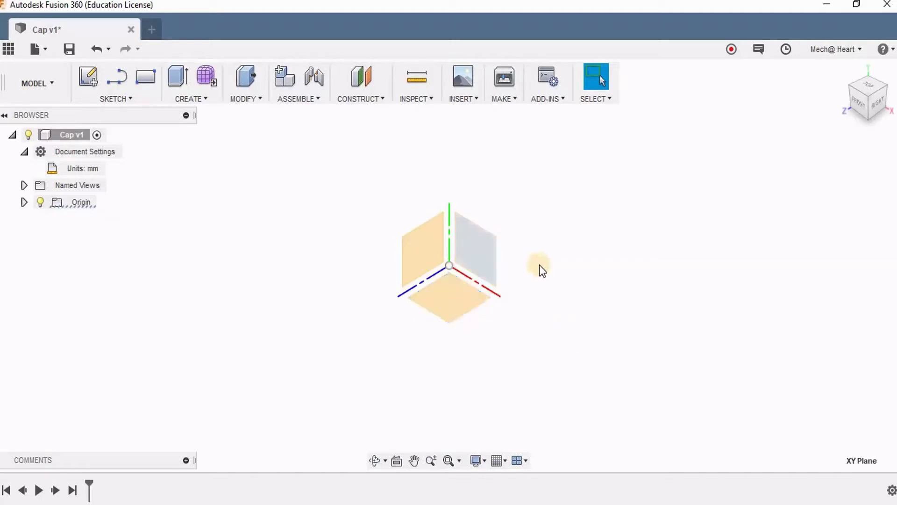
pyautogui.click(547, 291)
pyautogui.click(454, 306)
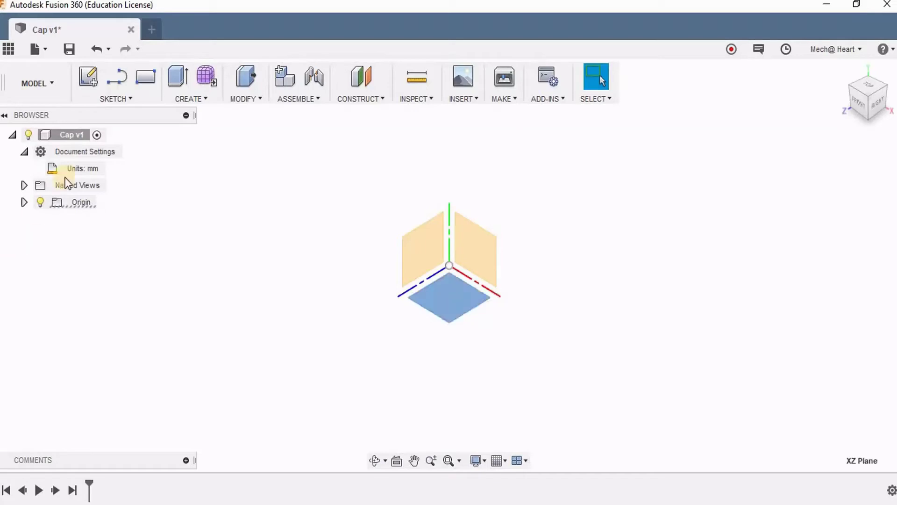
pyautogui.click(89, 84)
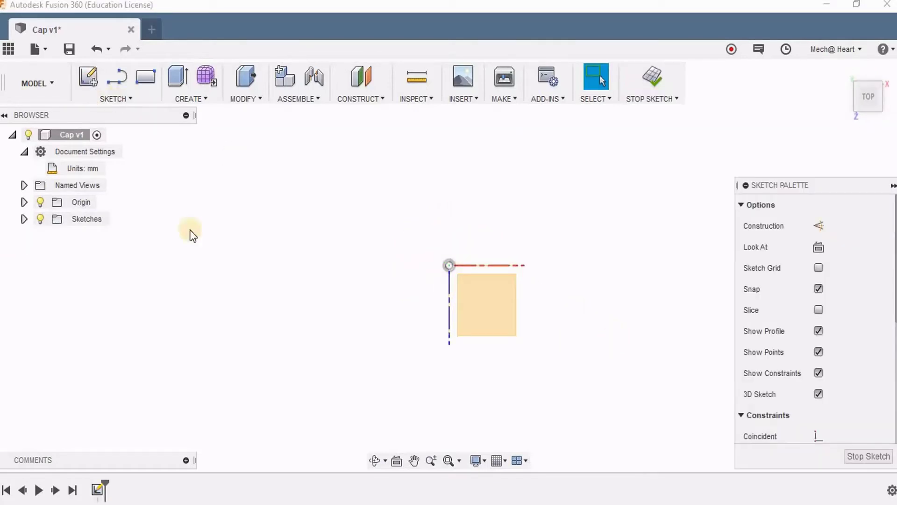
# - Sketch a circle about 45 mm in diameter centred on the origin
pyautogui.click(117, 100)
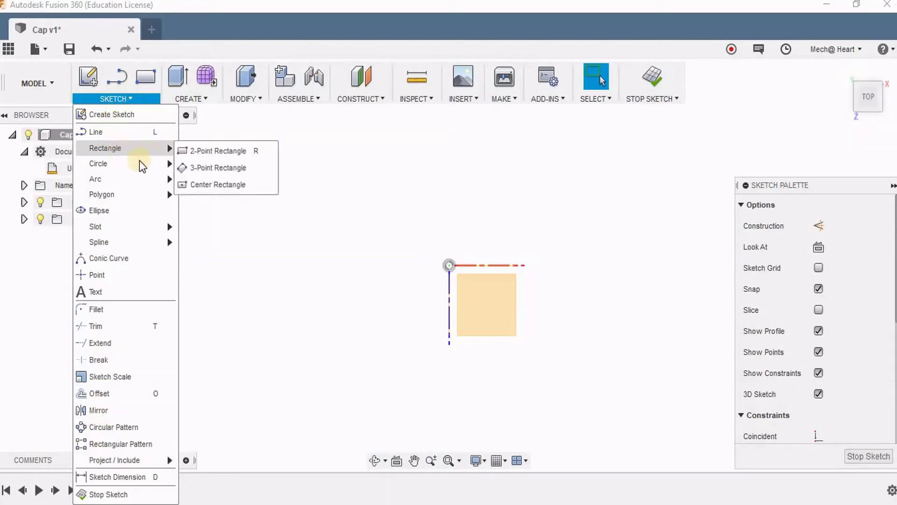
pyautogui.moveTo(143, 167)
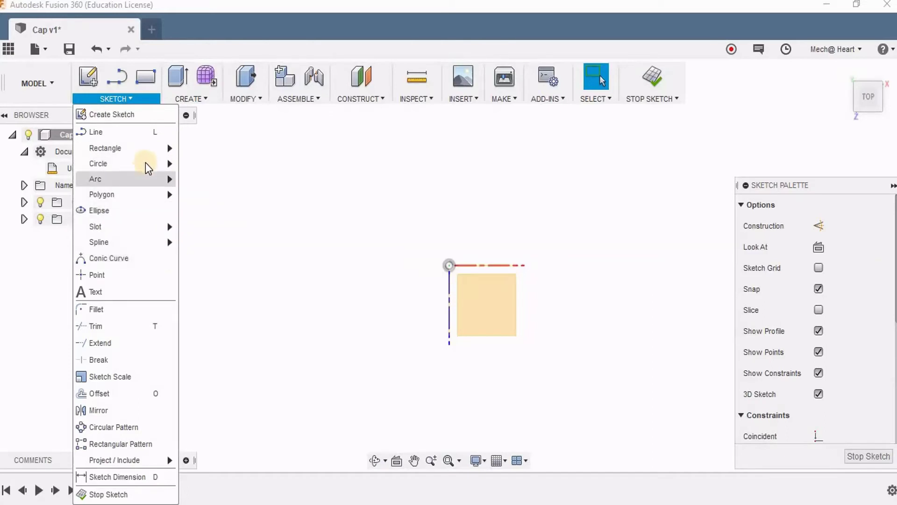
pyautogui.click(230, 167)
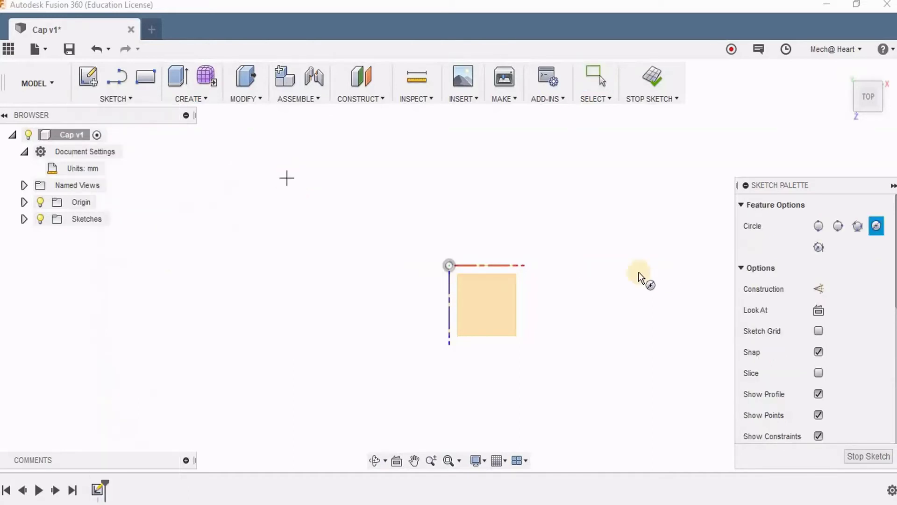
pyautogui.click(449, 265)
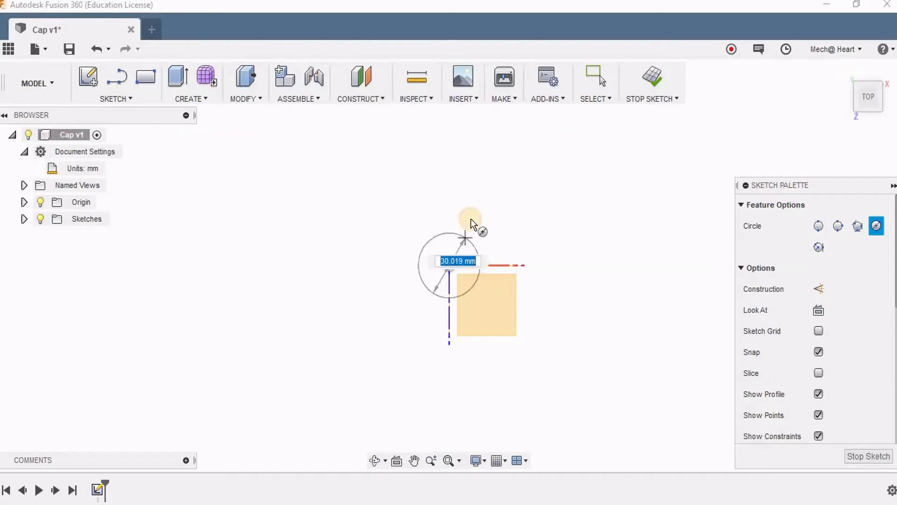
pyautogui.click(472, 219)
pyautogui.rightClick(506, 169)
pyautogui.click(554, 166)
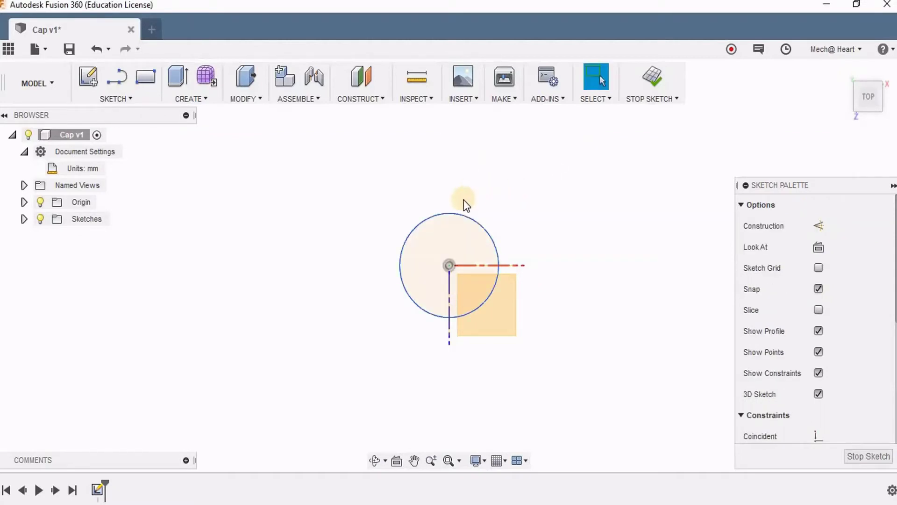
# - Dimension the circle's diameter to 10 mm and finish the sketch
pyautogui.click(120, 95)
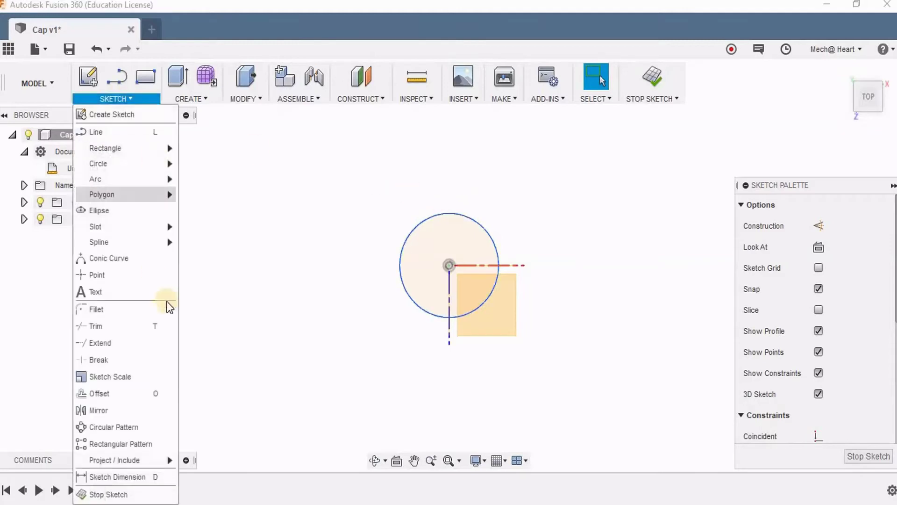
pyautogui.click(139, 476)
pyautogui.click(427, 213)
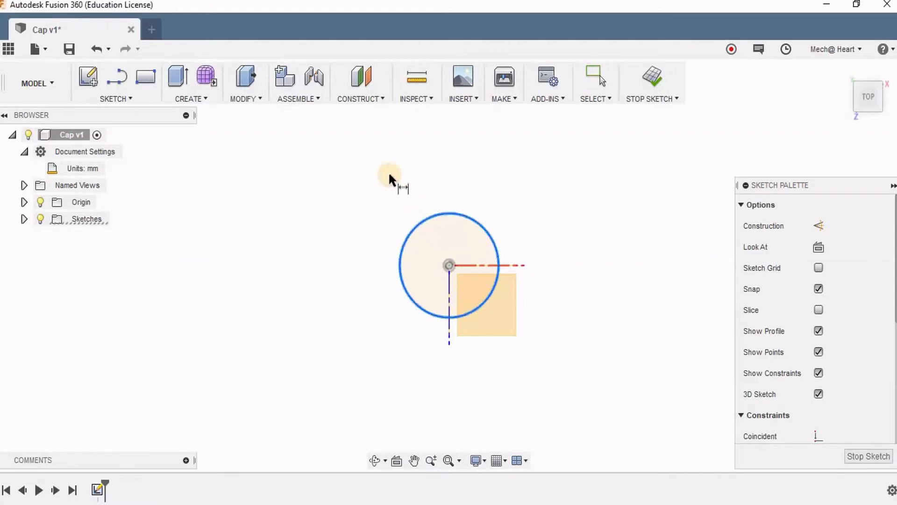
pyautogui.click(389, 170)
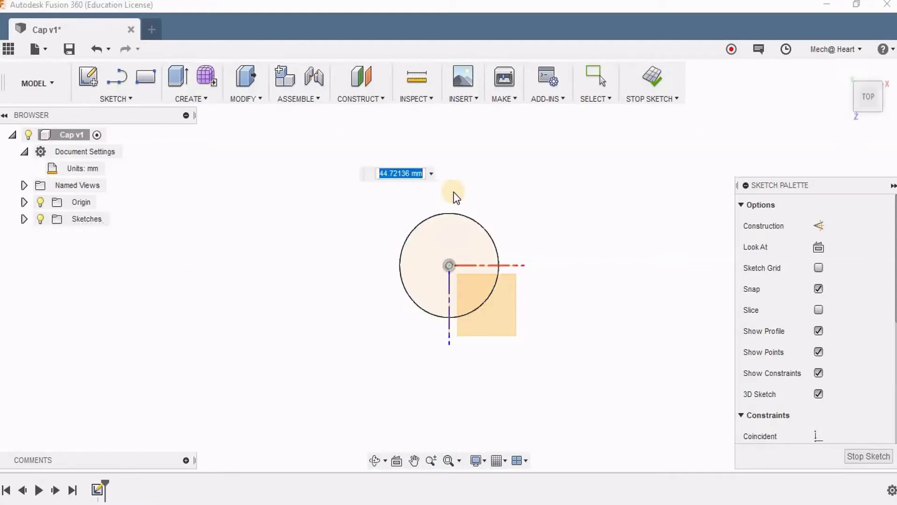
pyautogui.write('10')
pyautogui.press('Return')
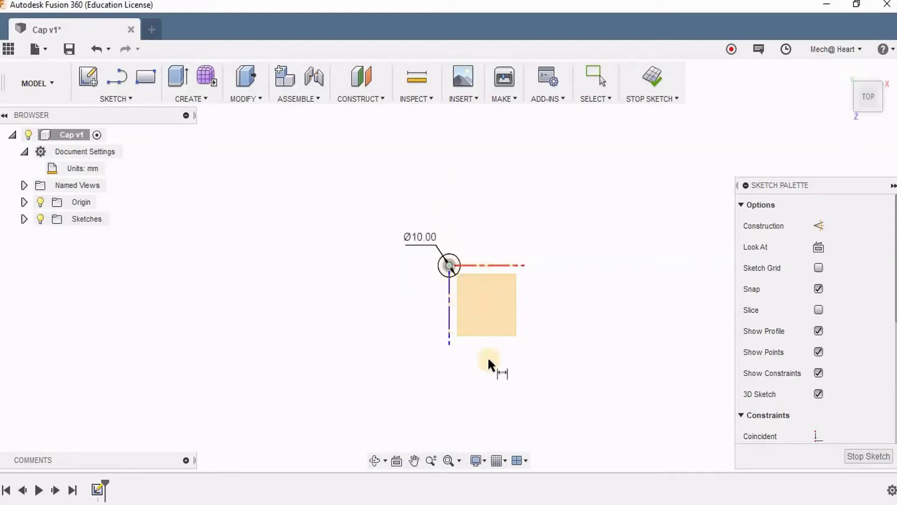
pyautogui.click(448, 462)
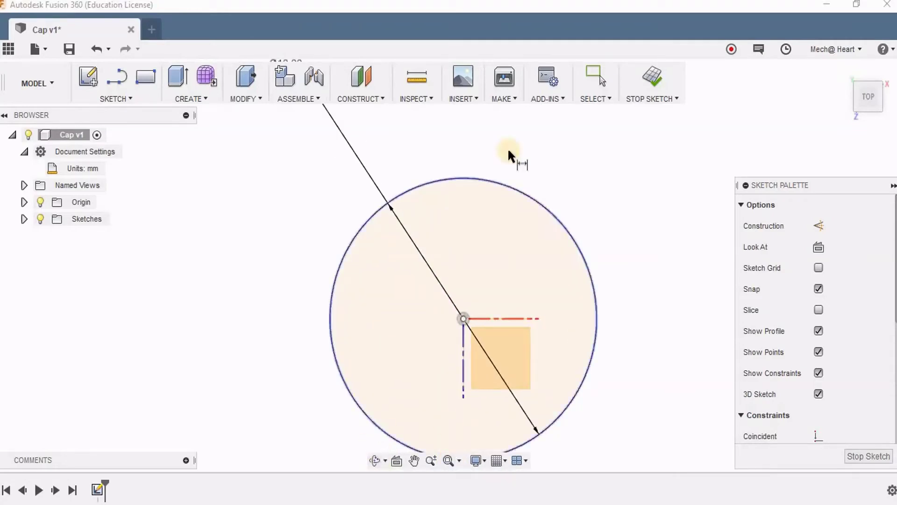
pyautogui.click(655, 78)
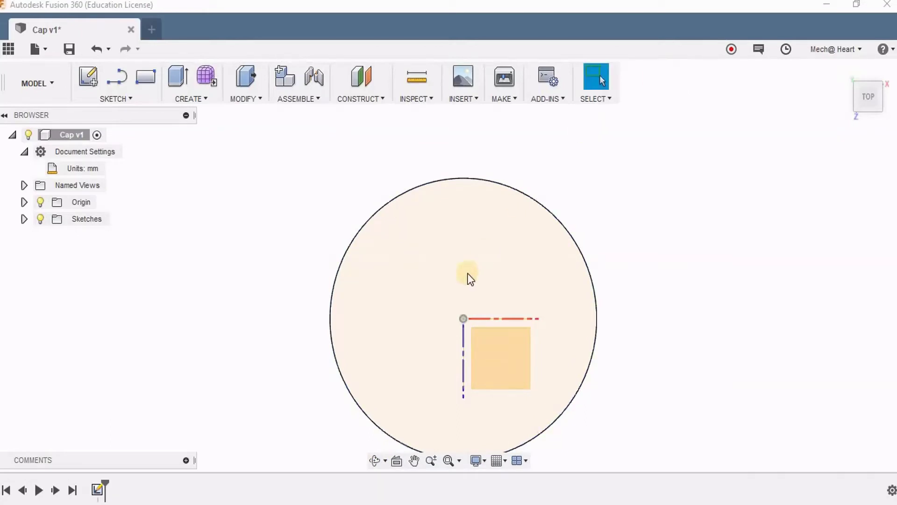
pyautogui.scroll(-2, 456, 281)
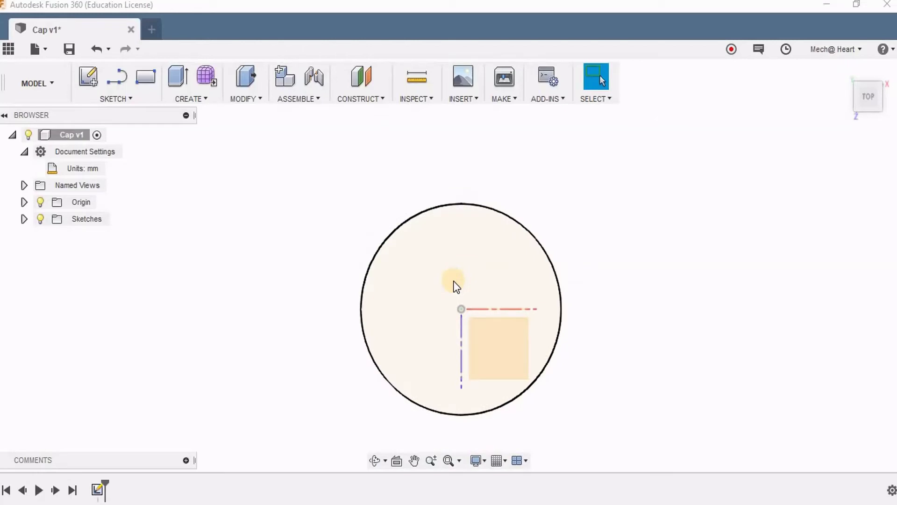
pyautogui.moveTo(471, 325); pyautogui.dragTo(427, 223, button='middle')
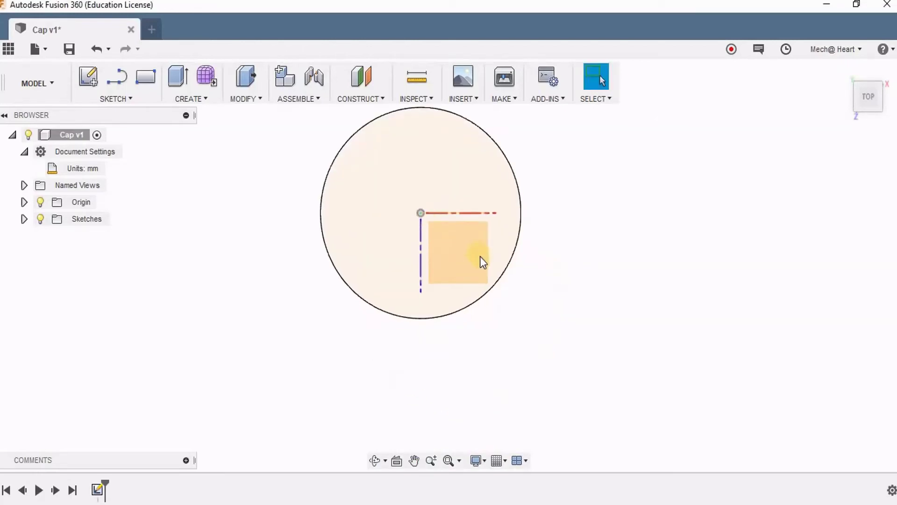
# - Start a one-sided extrusion of the circular profile from the home view and pull it up to 3 mm
pyautogui.moveTo(483, 262); pyautogui.dragTo(486, 304, button='middle')
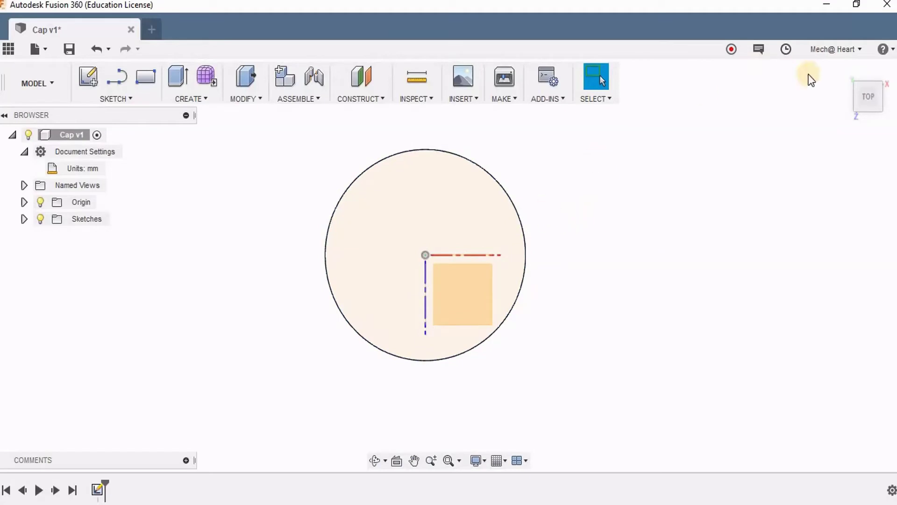
pyautogui.click(843, 71)
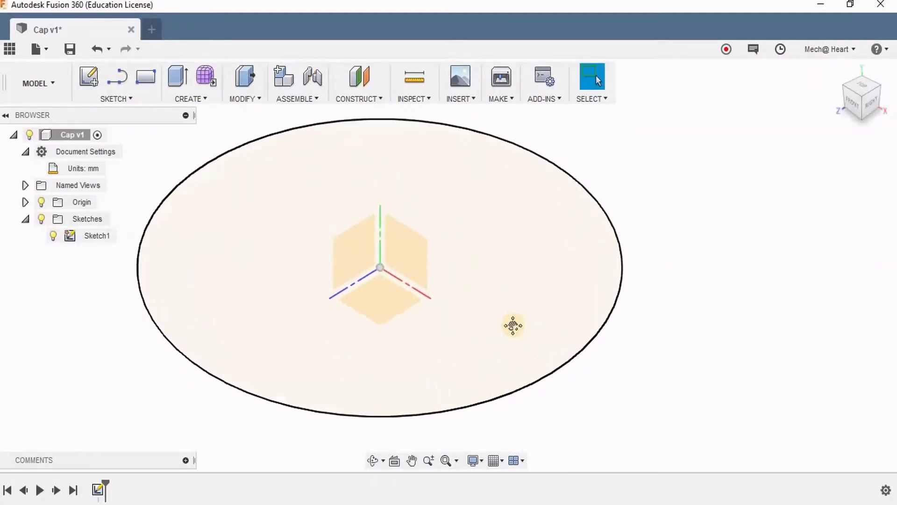
pyautogui.click(562, 353)
pyautogui.click(189, 213)
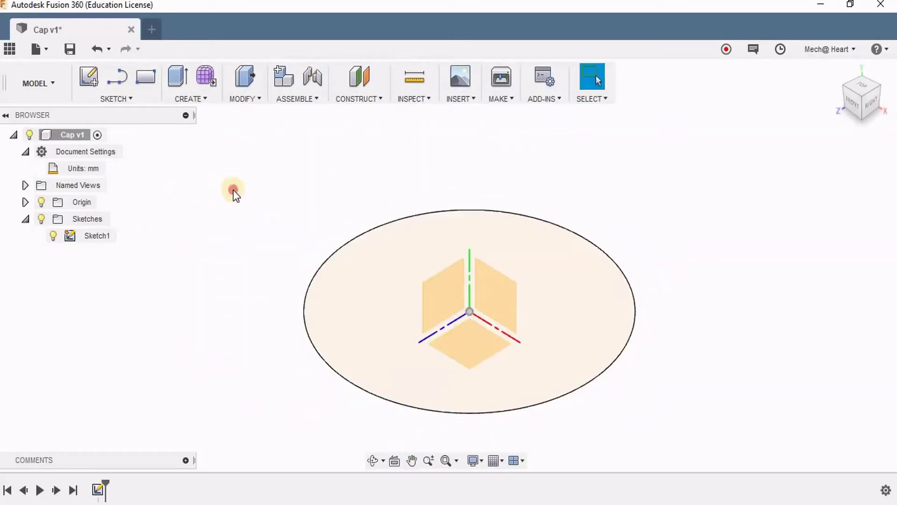
pyautogui.click(175, 82)
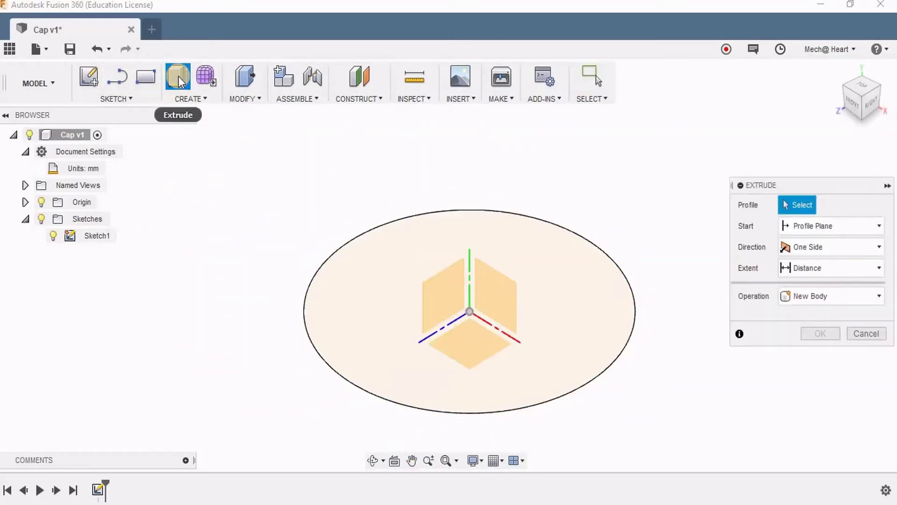
pyautogui.moveTo(761, 188); pyautogui.dragTo(634, 86)
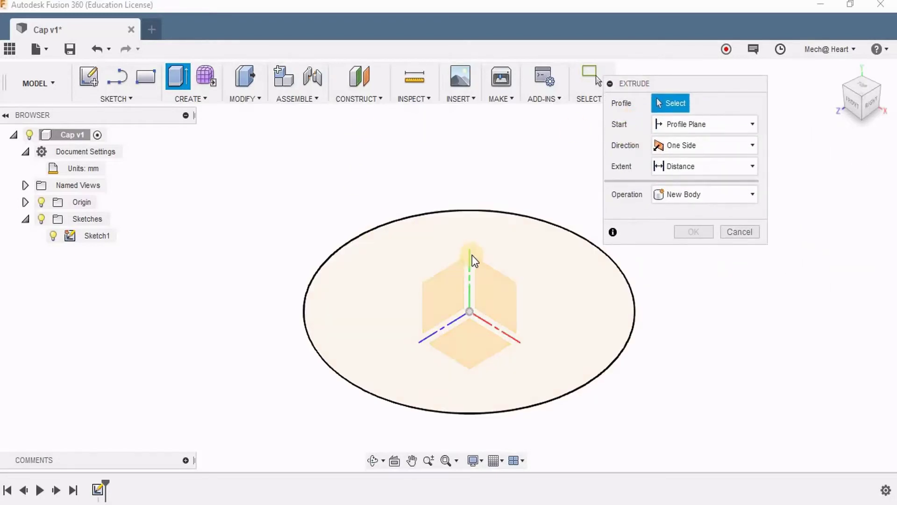
pyautogui.click(519, 262)
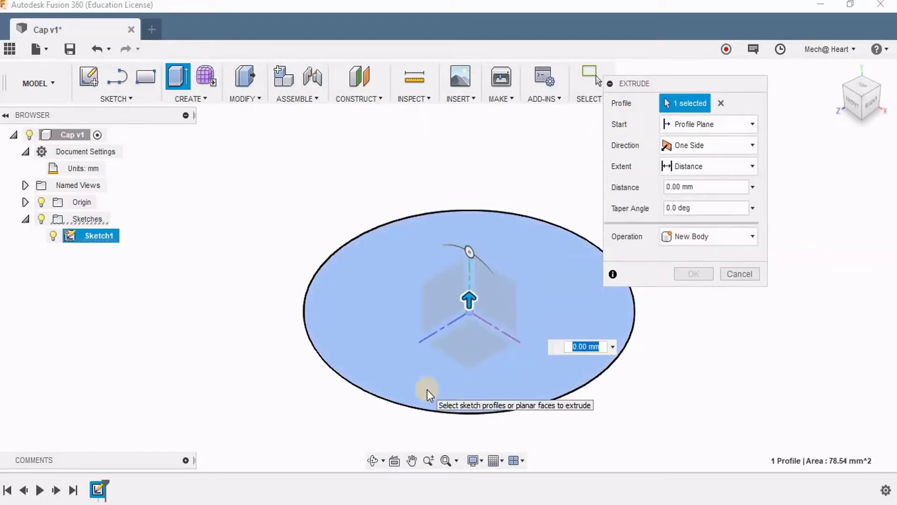
pyautogui.scroll(-2, 427, 390)
pyautogui.moveTo(427, 367); pyautogui.dragTo(398, 377, button='middle')
pyautogui.moveTo(435, 355); pyautogui.dragTo(443, 178)
pyautogui.moveTo(440, 226); pyautogui.dragTo(431, 286)
pyautogui.click(706, 186)
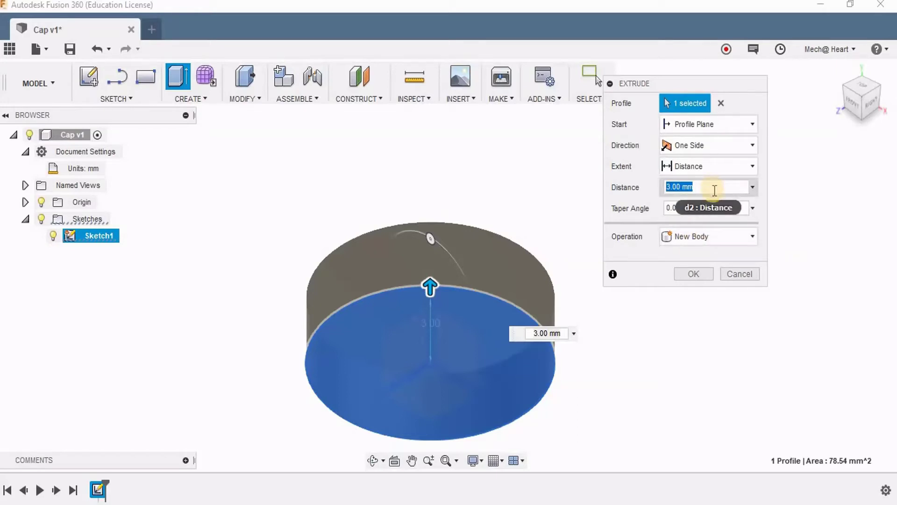
# - Try a two-sided extrusion of the circle, adding 2 mm on the second side
pyautogui.click(719, 143)
pyautogui.click(697, 169)
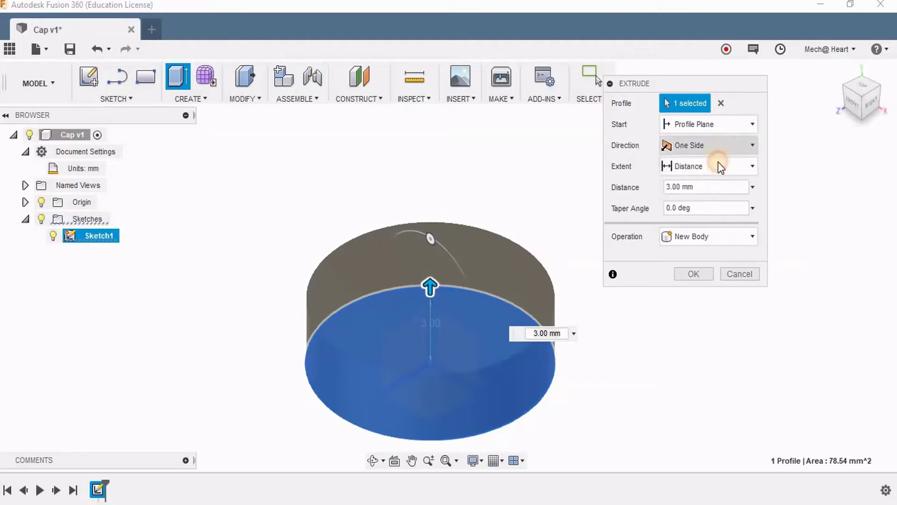
pyautogui.click(715, 146)
pyautogui.click(713, 186)
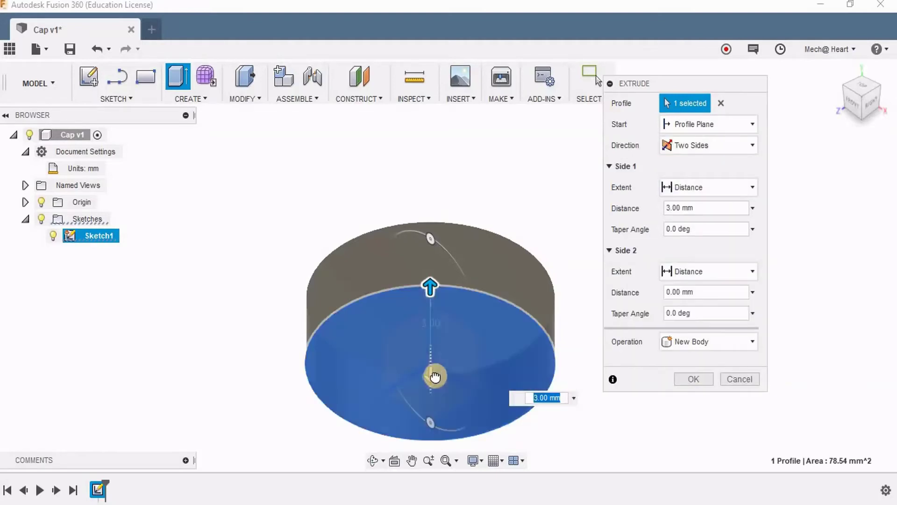
pyautogui.scroll(-5, 414, 318)
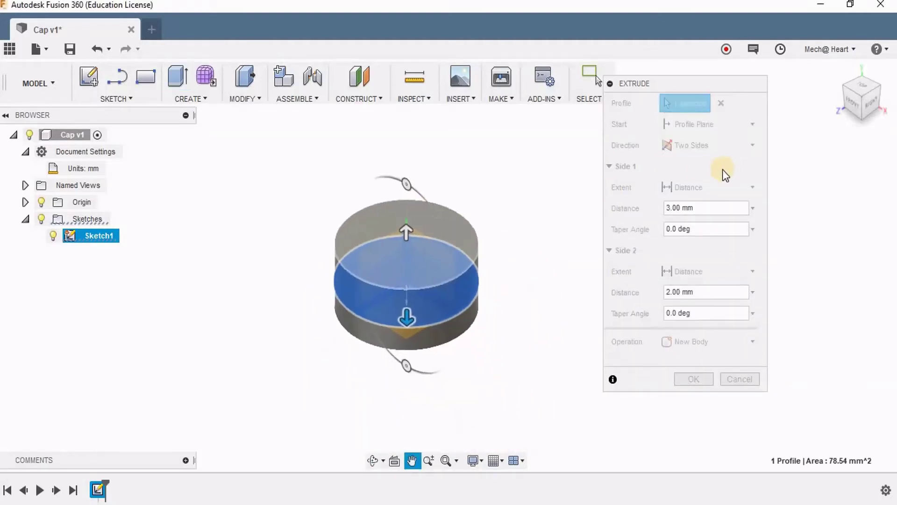
# - Try a symmetric extrusion of the circle with a distance of 5 mm
pyautogui.click(707, 141)
pyautogui.click(691, 197)
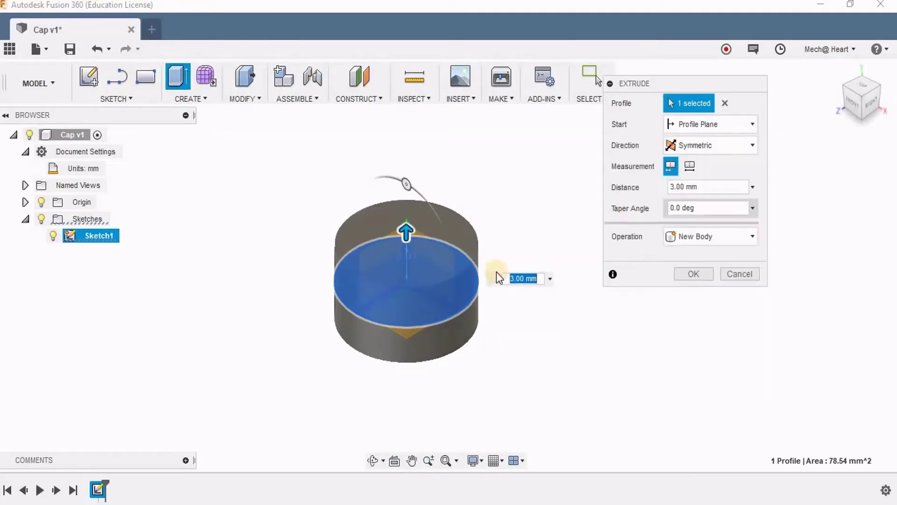
pyautogui.moveTo(407, 240); pyautogui.dragTo(405, 212)
# - Extrude the circle to one side by 35 mm as a new body
pyautogui.click(680, 145)
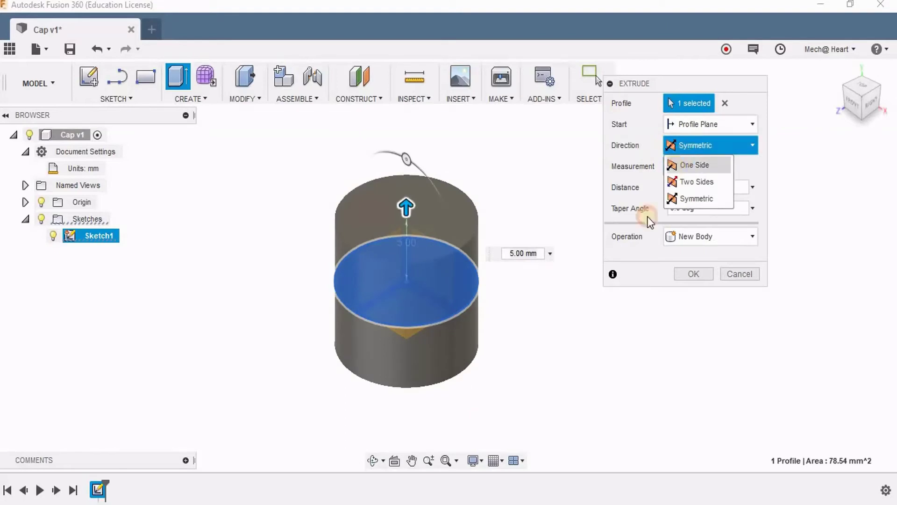
pyautogui.click(696, 167)
pyautogui.moveTo(494, 367); pyautogui.dragTo(501, 425, button='middle')
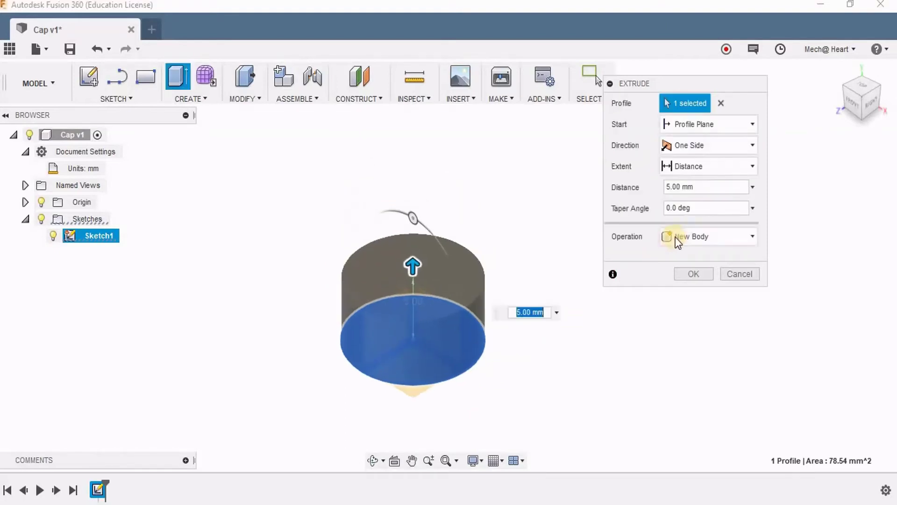
pyautogui.click(711, 186)
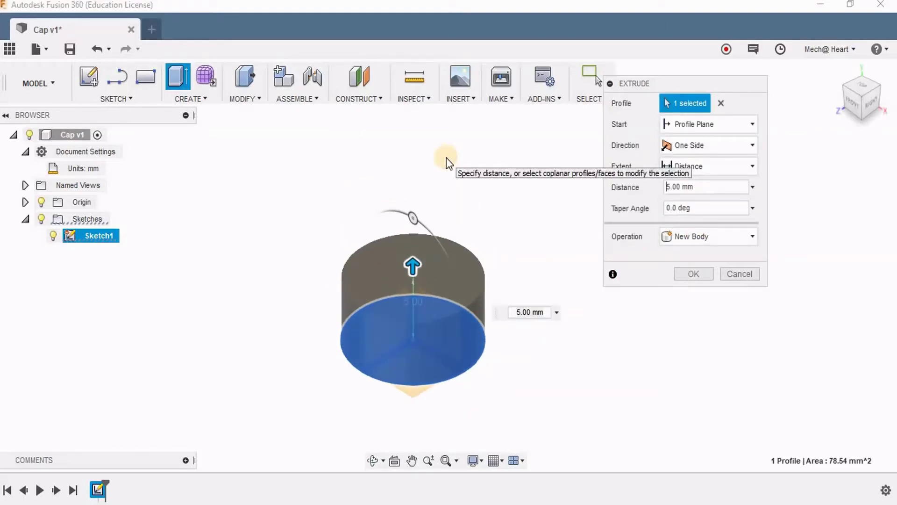
pyautogui.write('3')
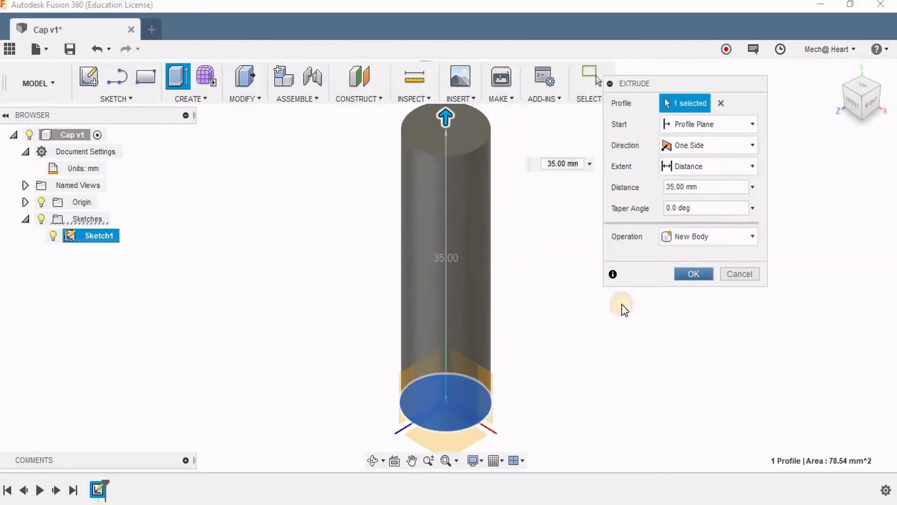
pyautogui.scroll(2, 505, 257)
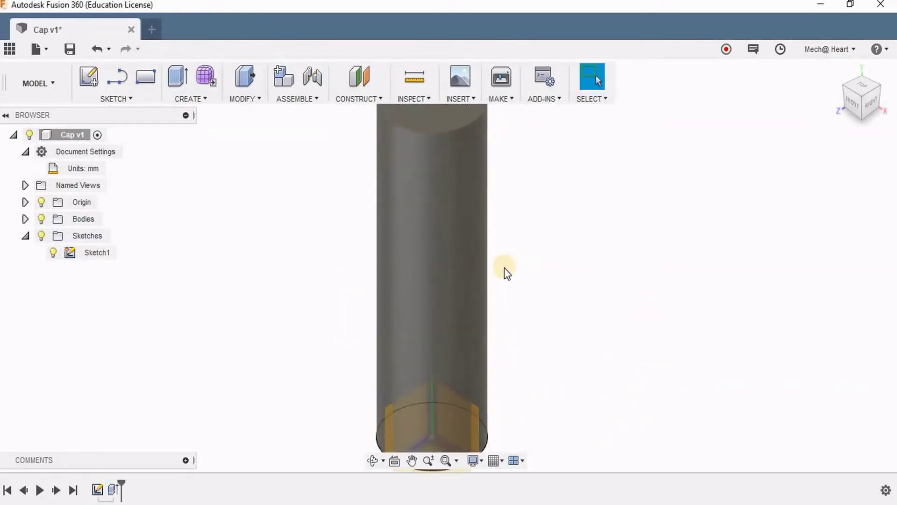
# - Hide the circle's sketch and the origin planes so only the cylinder body is shown
pyautogui.scroll(-2, 505, 270)
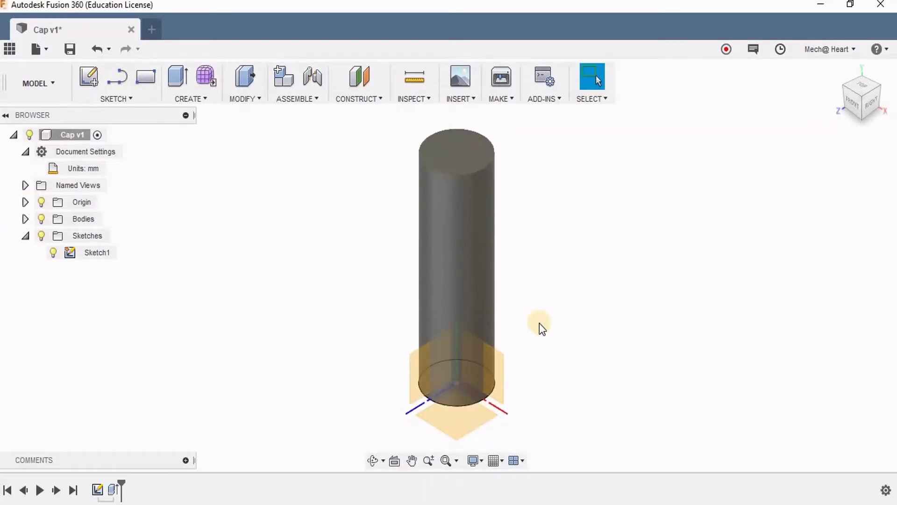
pyautogui.scroll(2, 539, 323)
pyautogui.scroll(-3, 537, 334)
pyautogui.scroll(1, 563, 327)
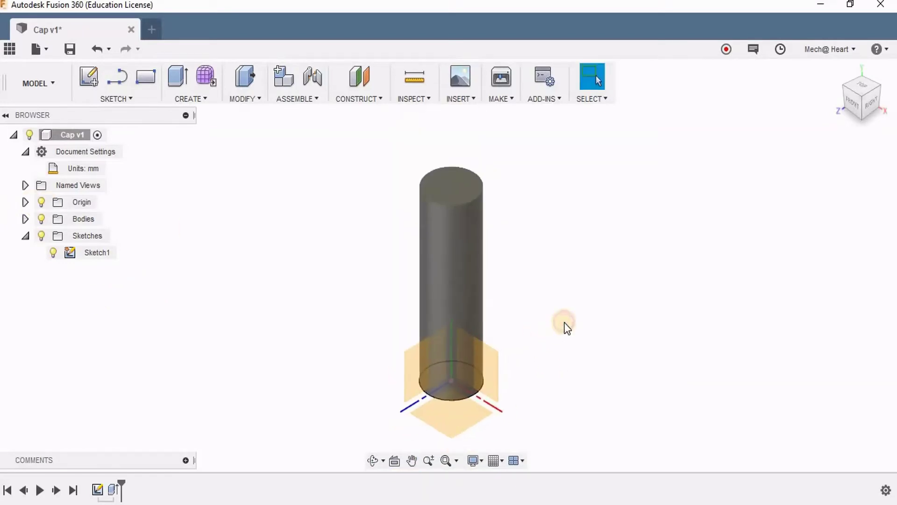
pyautogui.click(53, 253)
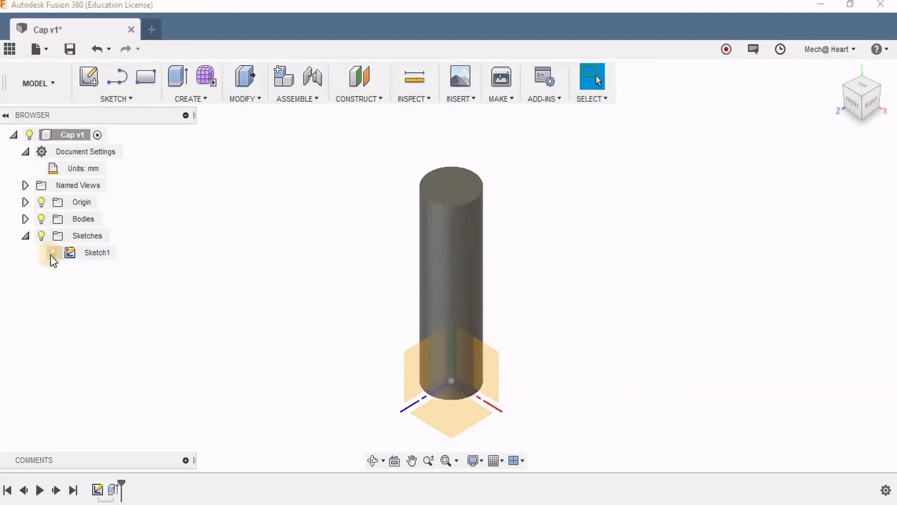
pyautogui.click(52, 254)
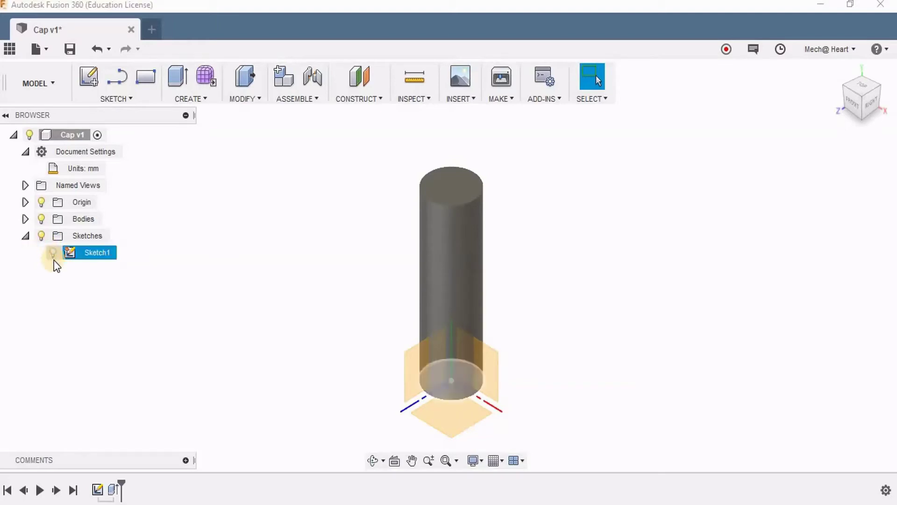
pyautogui.click(54, 277)
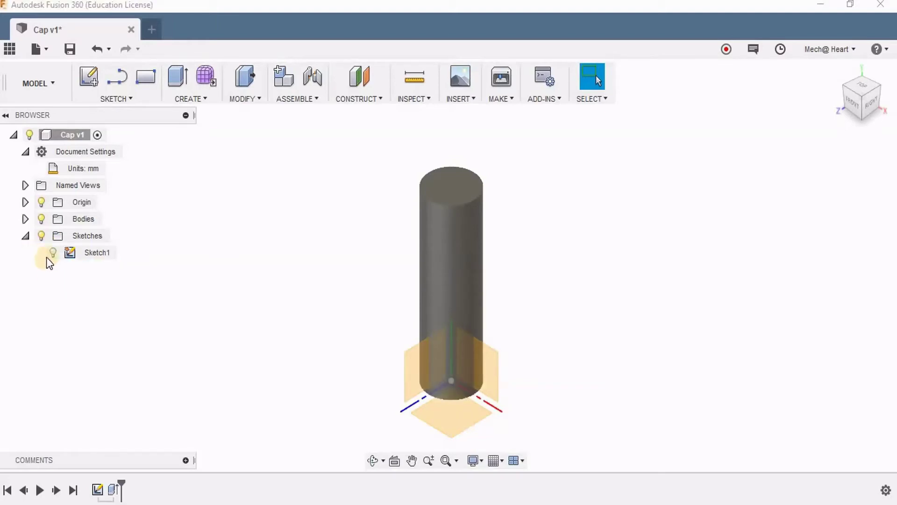
pyautogui.click(50, 253)
pyautogui.click(52, 253)
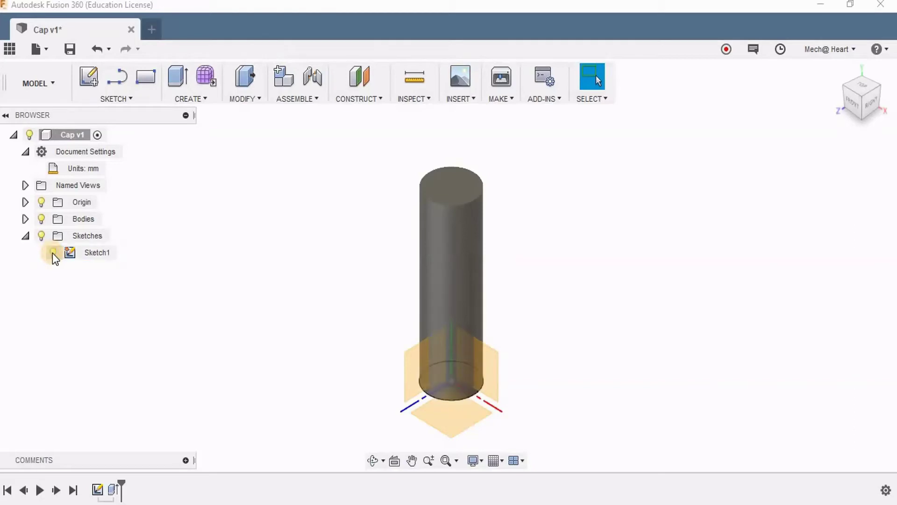
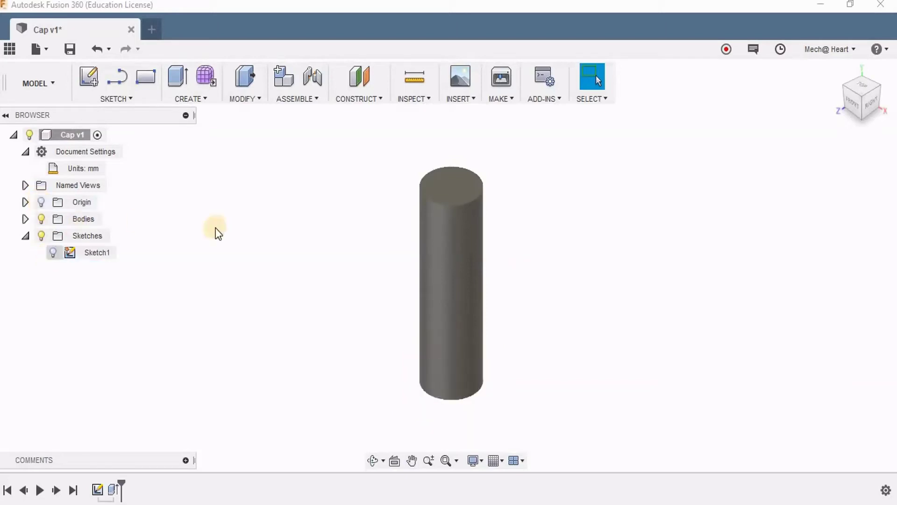
# - Examine the cylinder by panning, zooming and orbiting around it, and leave the navigation tool
pyautogui.moveTo(341, 217); pyautogui.dragTo(362, 266, button='middle')
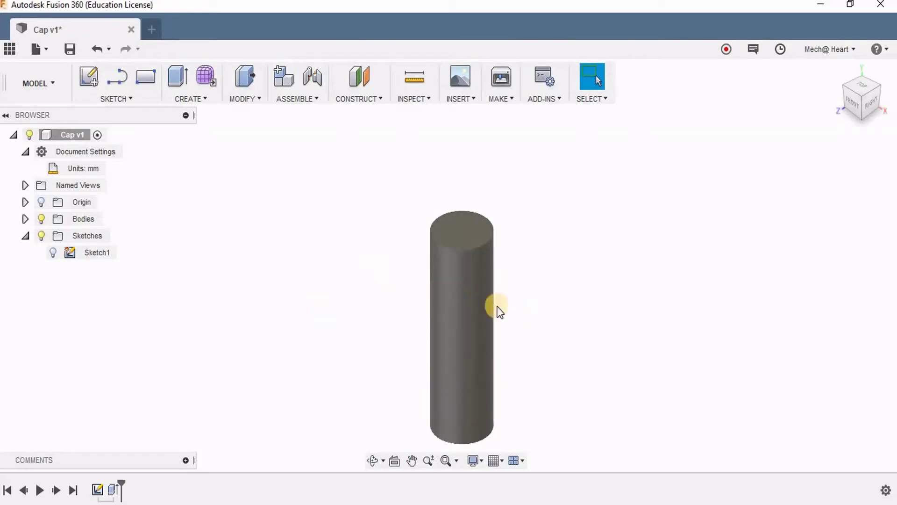
pyautogui.moveTo(501, 343); pyautogui.dragTo(484, 282, button='middle')
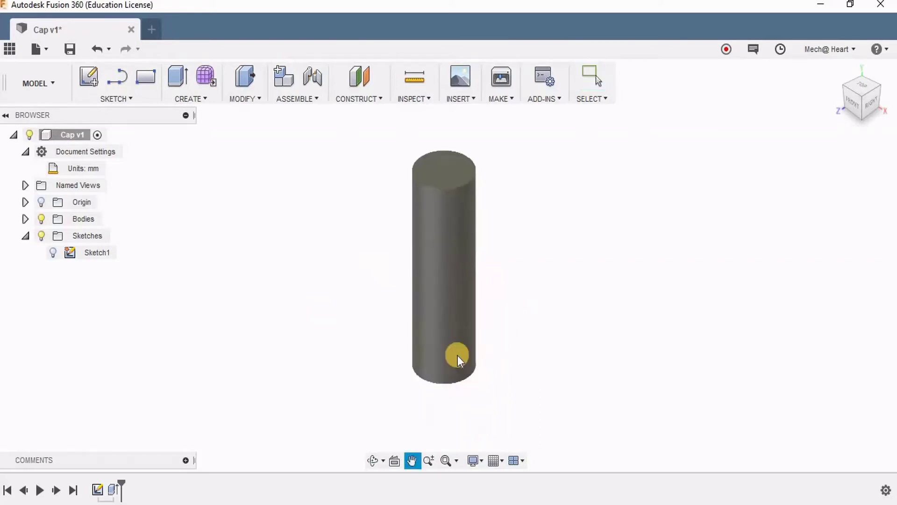
pyautogui.click(429, 460)
pyautogui.moveTo(439, 349); pyautogui.dragTo(480, 213)
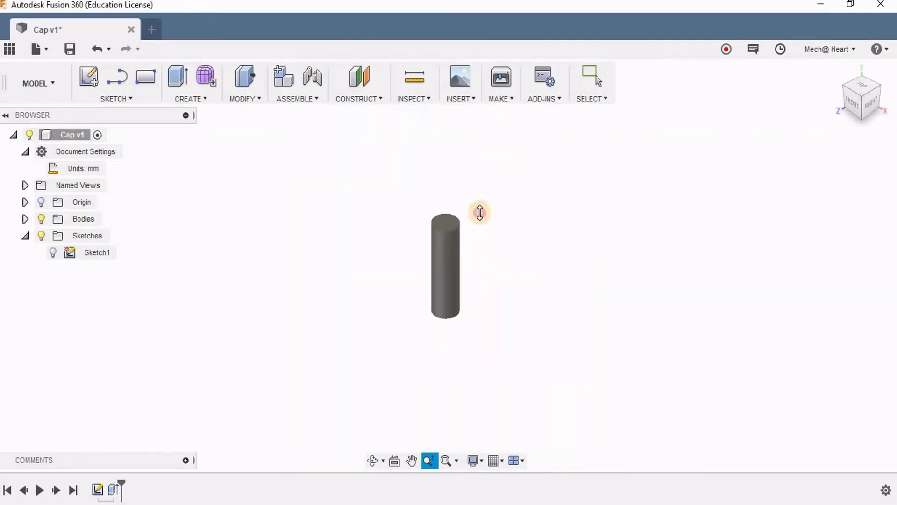
pyautogui.click(373, 460)
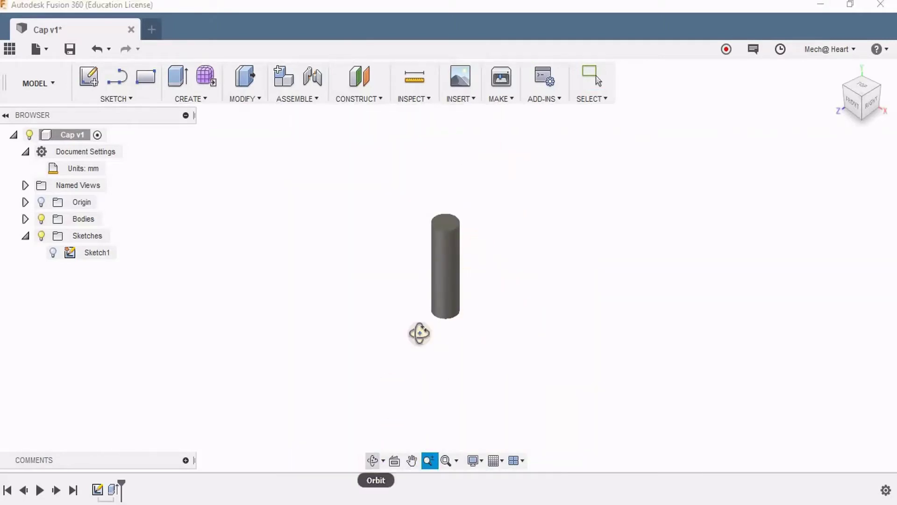
pyautogui.moveTo(493, 238); pyautogui.dragTo(511, 266)
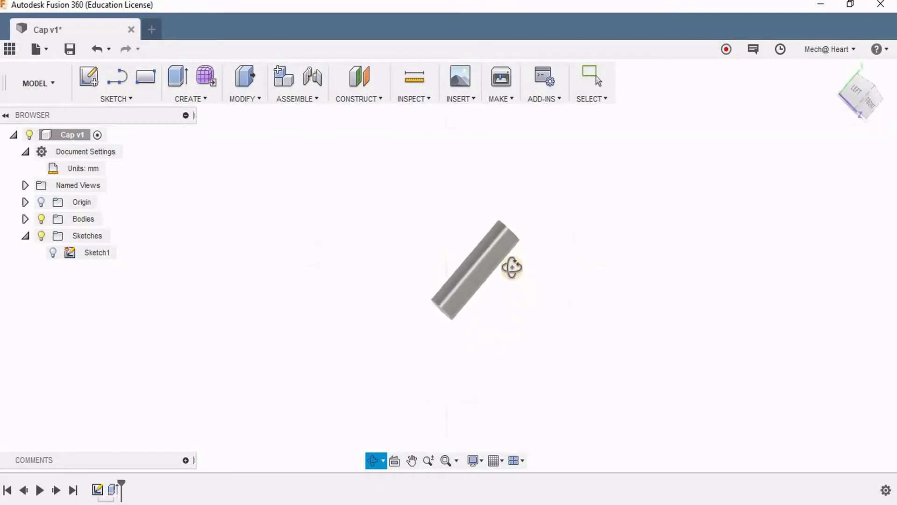
pyautogui.click(411, 461)
pyautogui.moveTo(457, 301); pyautogui.dragTo(626, 310)
pyautogui.moveTo(159, 321); pyautogui.dragTo(423, 322)
pyautogui.scroll(-2, 423, 332)
pyautogui.scroll(5, 426, 335)
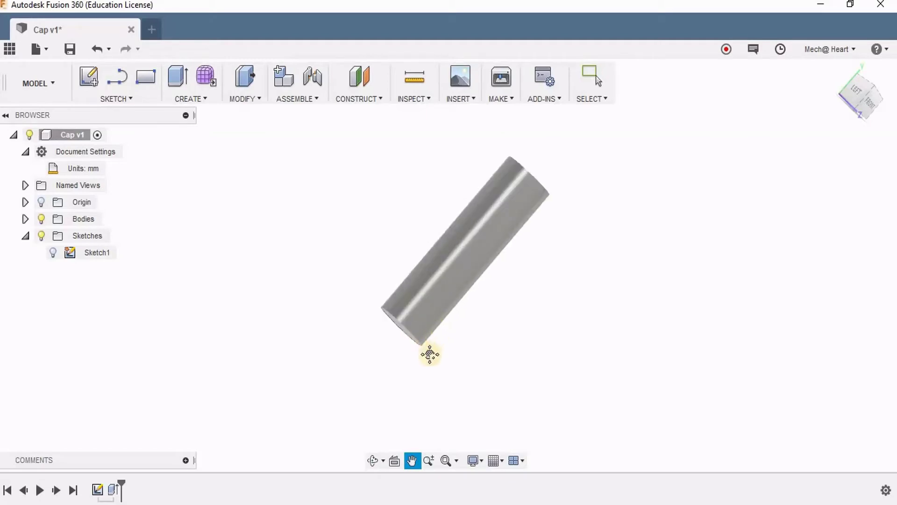
pyautogui.press('Escape')
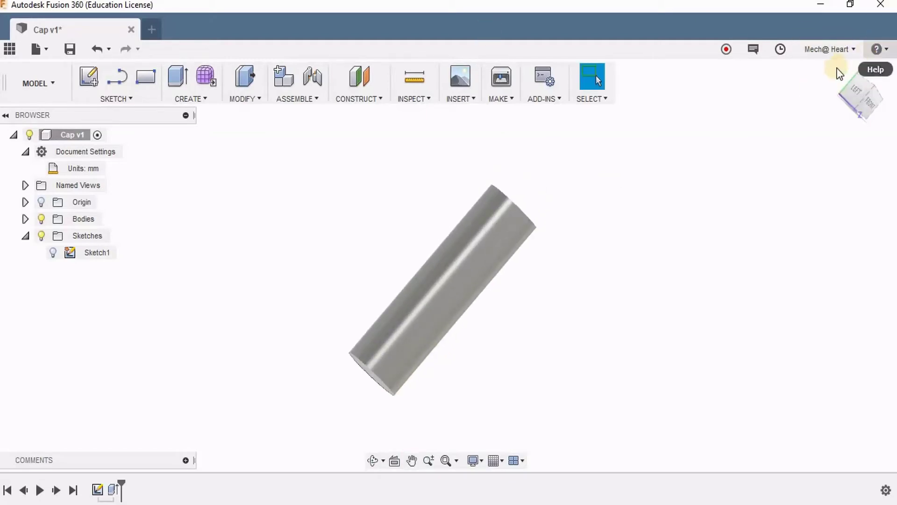
# - View the cylinder from the front, top and right, and return to the home view
pyautogui.click(836, 71)
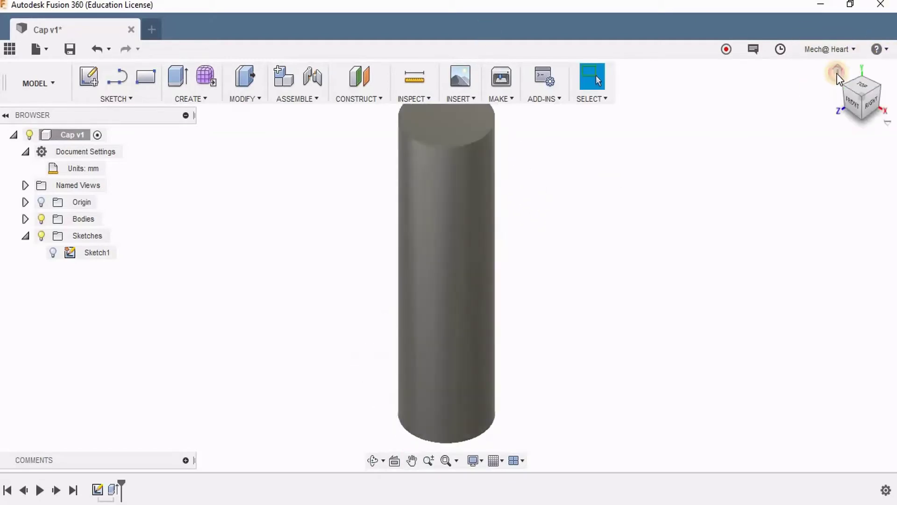
pyautogui.click(852, 105)
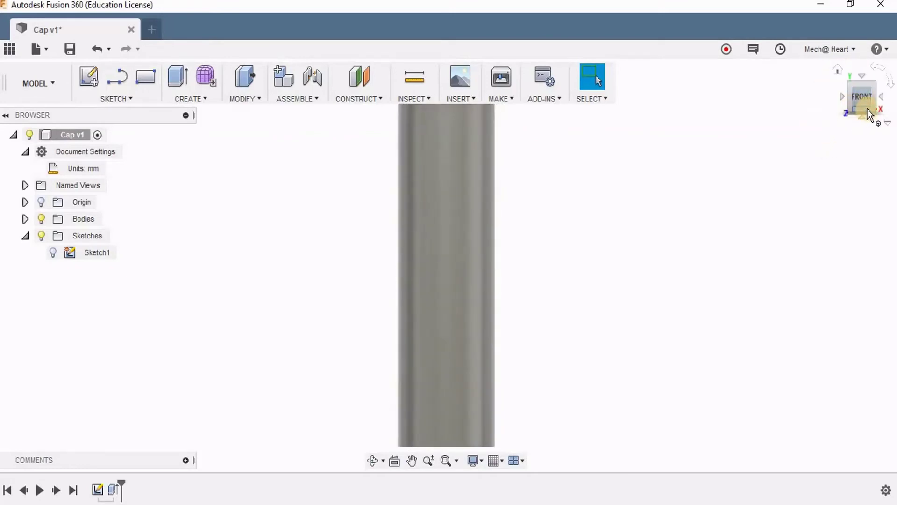
pyautogui.click(864, 76)
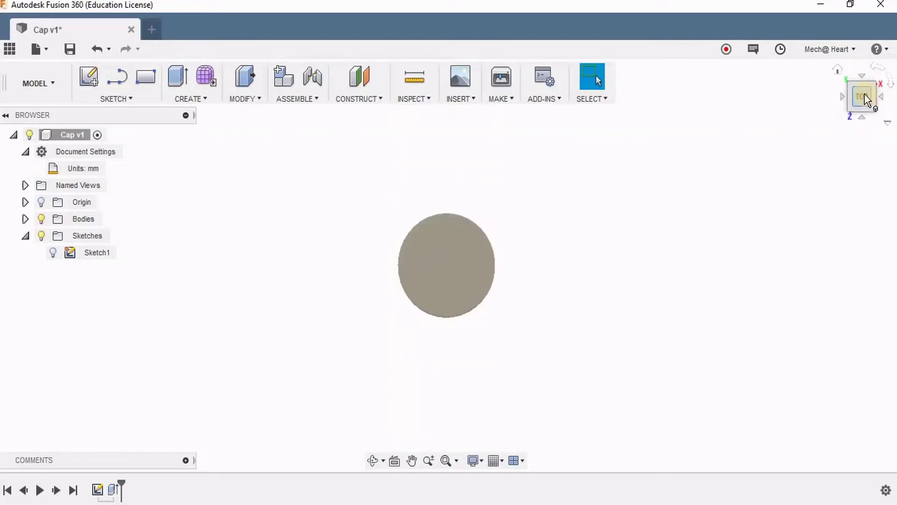
pyautogui.click(883, 100)
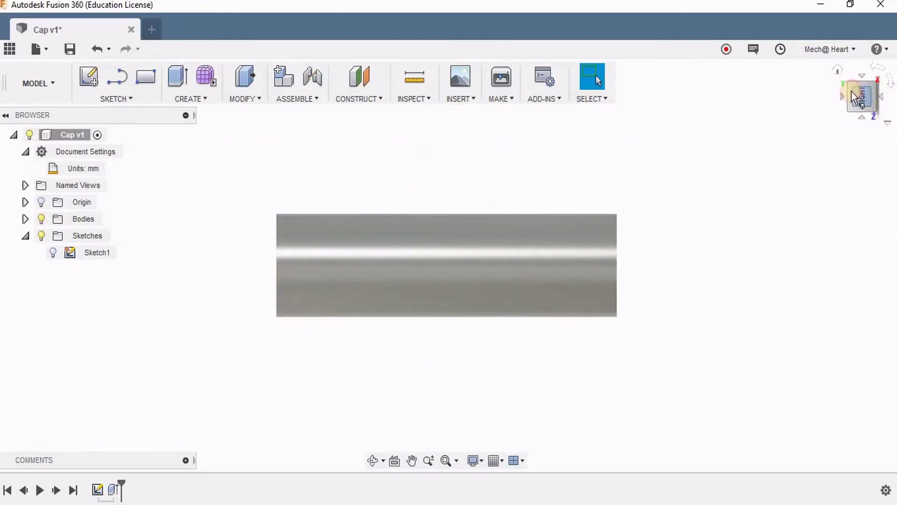
pyautogui.click(837, 70)
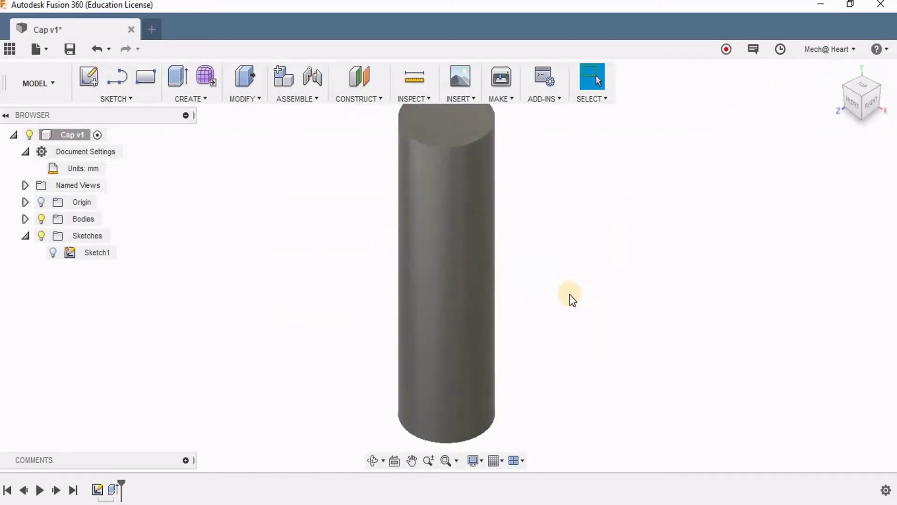
# - Examine the cylinder from below with its bottom face in view, and leave the navigation tool
pyautogui.scroll(-1, 549, 318)
pyautogui.scroll(2, 549, 318)
pyautogui.scroll(-2, 557, 321)
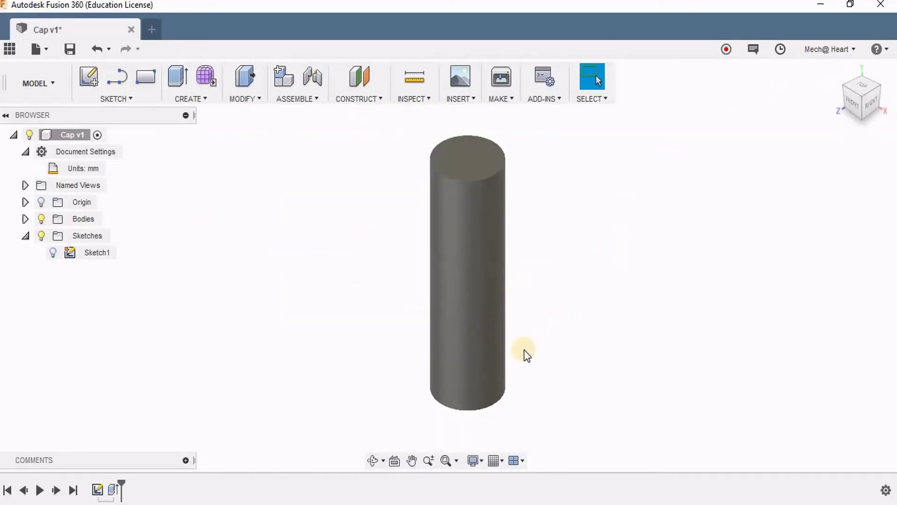
pyautogui.press('F4')
pyautogui.moveTo(518, 308); pyautogui.dragTo(549, 290)
pyautogui.press('Escape')
pyautogui.scroll(1, 557, 363)
pyautogui.press('F2')
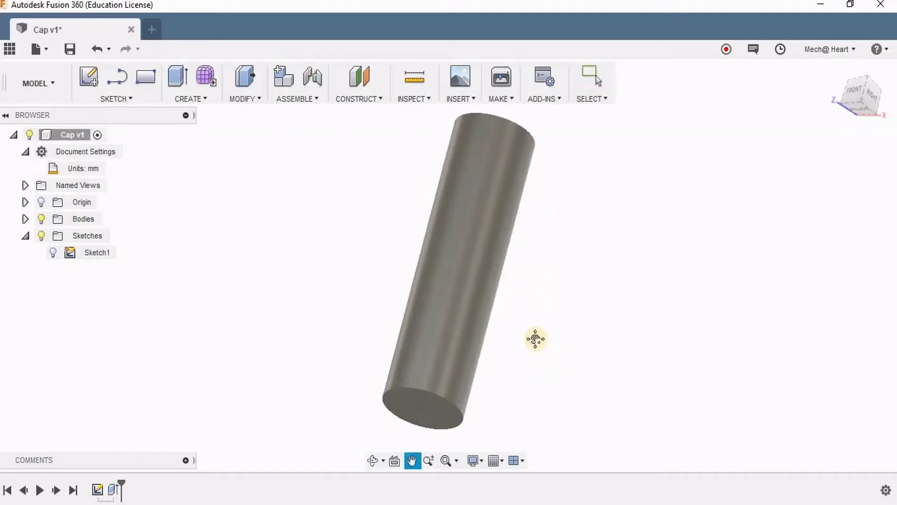
pyautogui.moveTo(535, 339); pyautogui.dragTo(537, 351)
pyautogui.press('Escape')
pyautogui.moveTo(537, 351); pyautogui.dragTo(558, 374, button='middle')
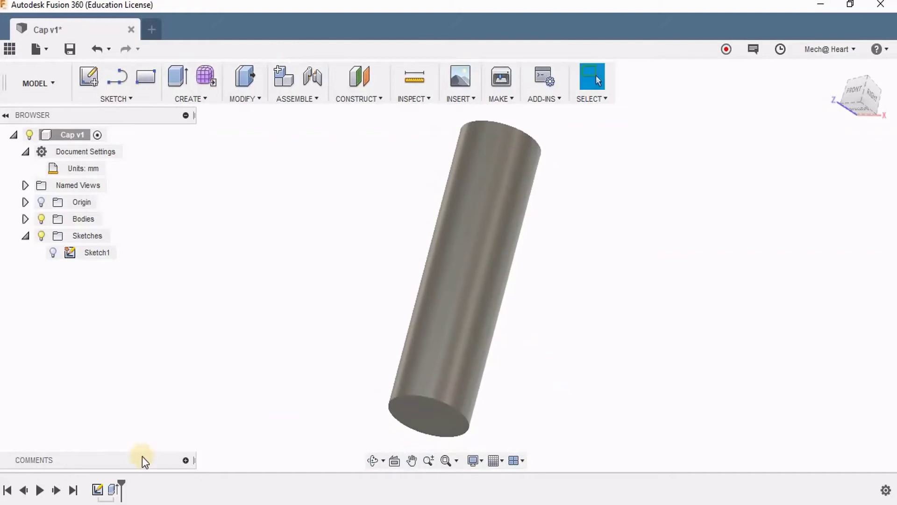
# - Start a new sketch on the cylinder's circular bottom face
pyautogui.click(441, 417)
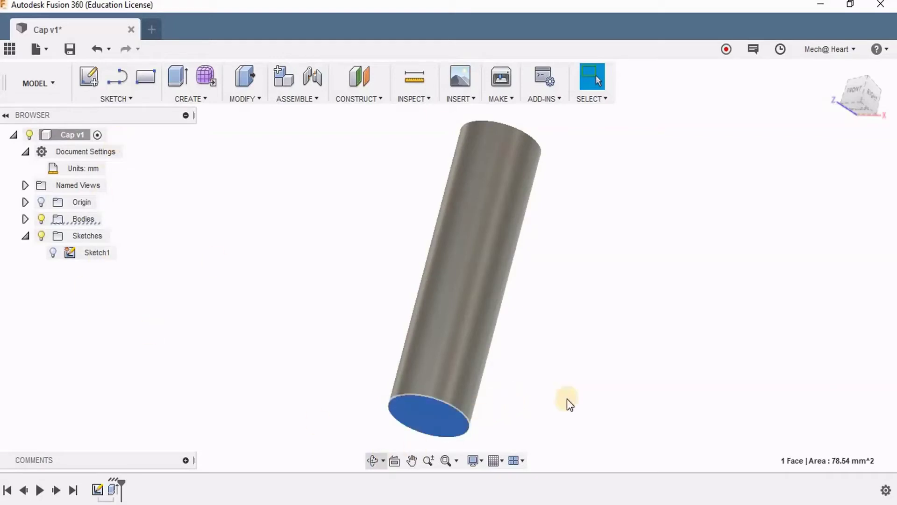
pyautogui.press('Delete')
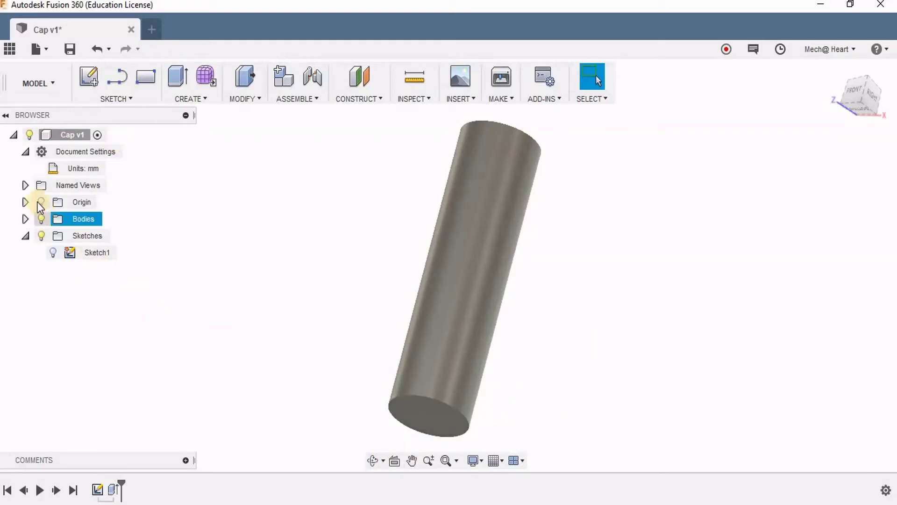
pyautogui.click(39, 202)
pyautogui.click(39, 201)
pyautogui.click(402, 411)
pyautogui.click(242, 430)
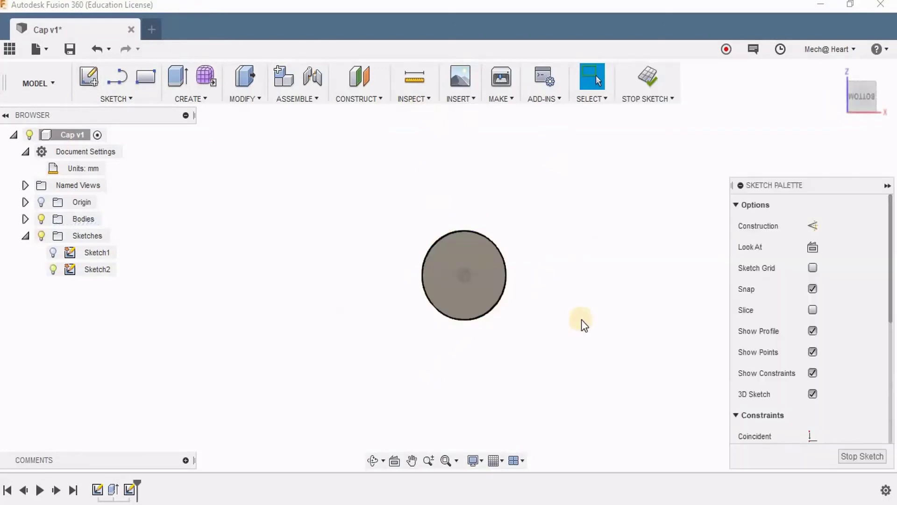
pyautogui.scroll(4, 445, 230)
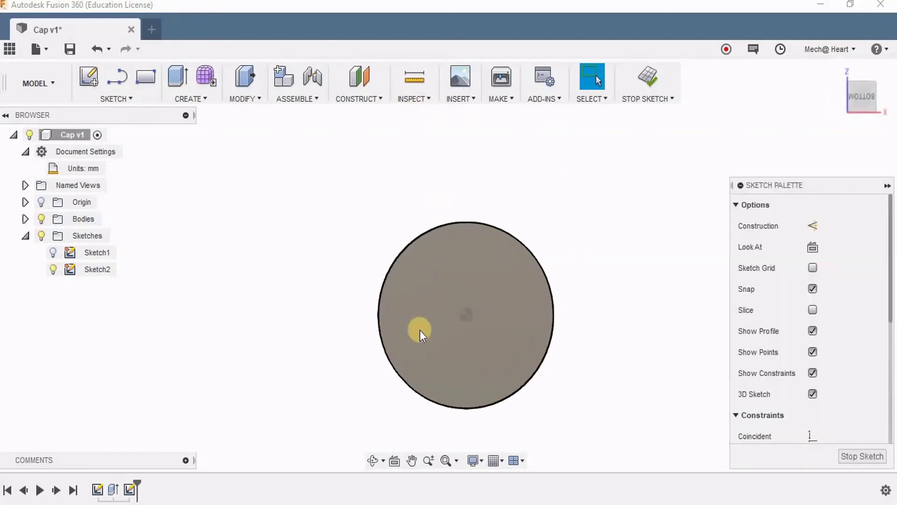
# - Sketch a circle about 8.2 mm in diameter, centred on the cylinder's bottom face
pyautogui.click(114, 79)
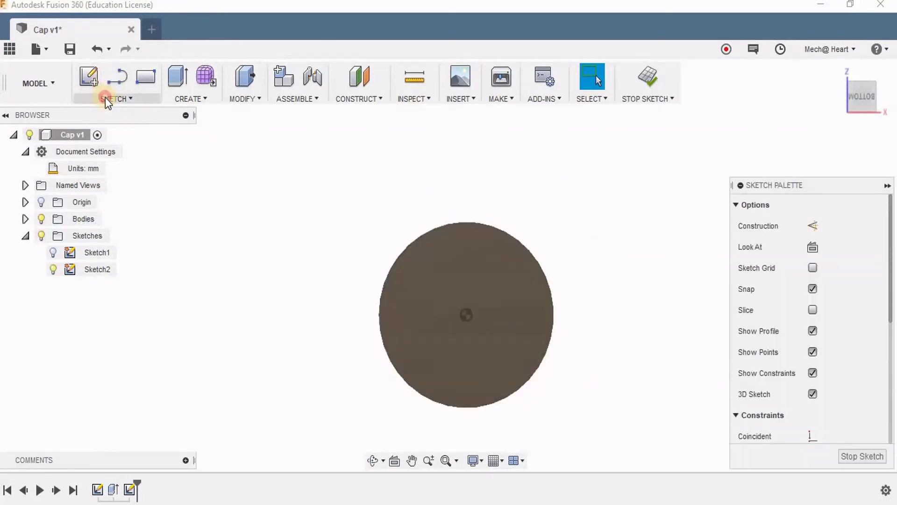
pyautogui.click(105, 98)
pyautogui.moveTo(137, 165)
pyautogui.click(214, 174)
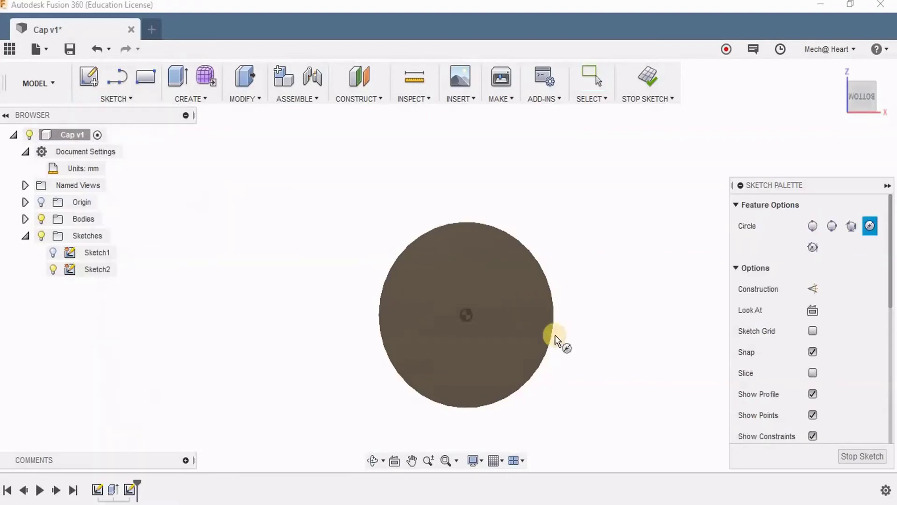
pyautogui.click(466, 315)
pyautogui.click(492, 232)
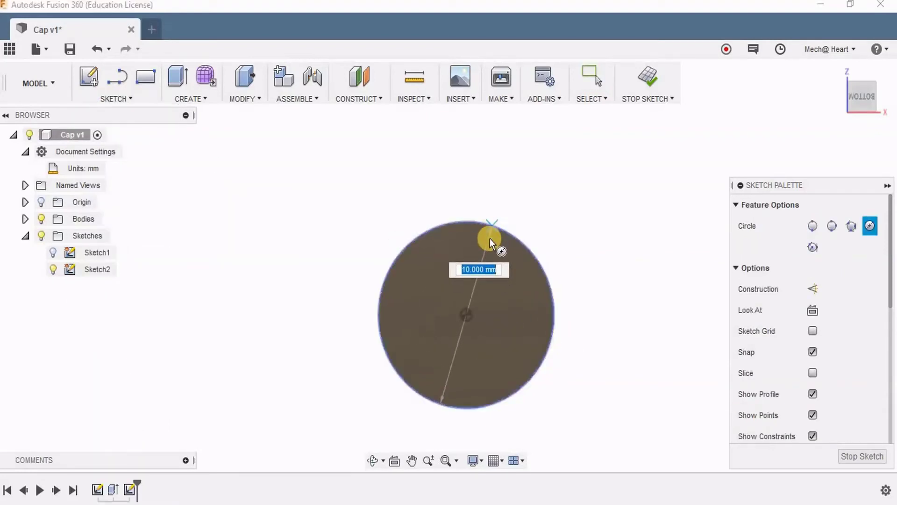
pyautogui.rightClick(432, 184)
pyautogui.click(466, 182)
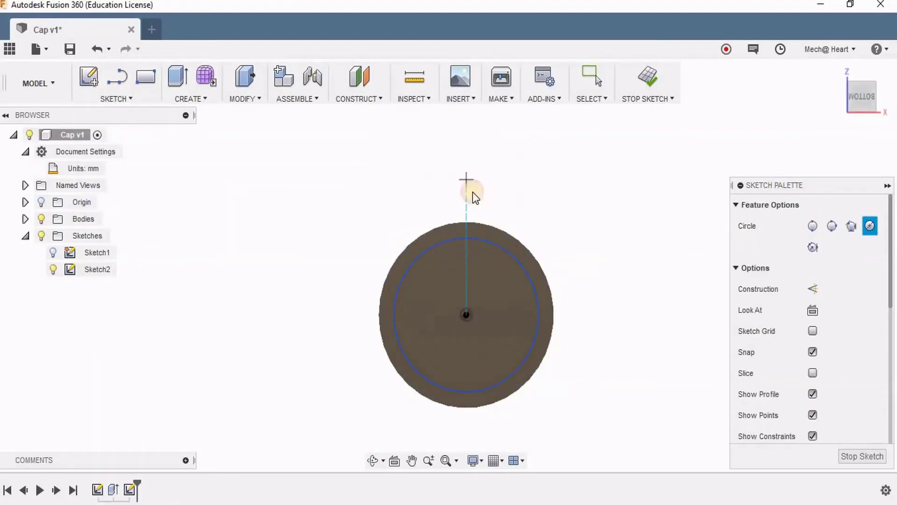
# - Dimension the inner circle's diameter to 9 mm and finish the sketch
pyautogui.press('d')
pyautogui.click(456, 240)
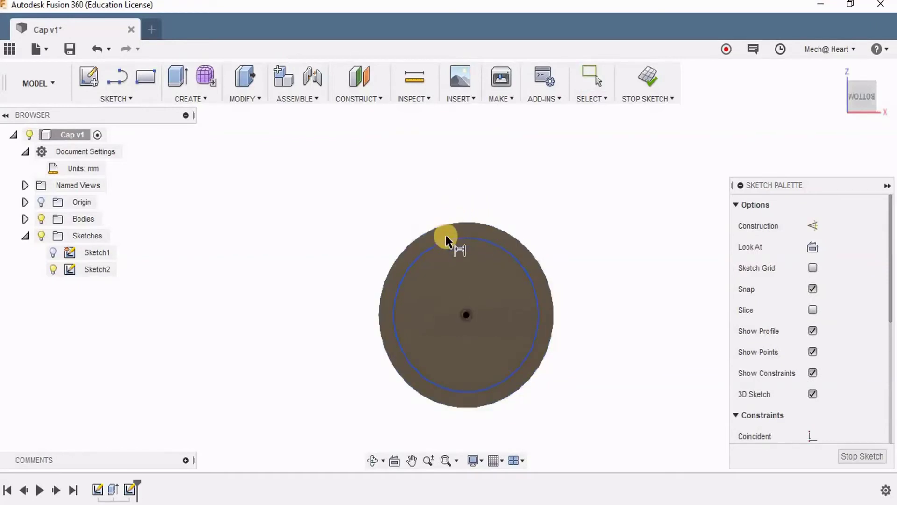
pyautogui.click(444, 240)
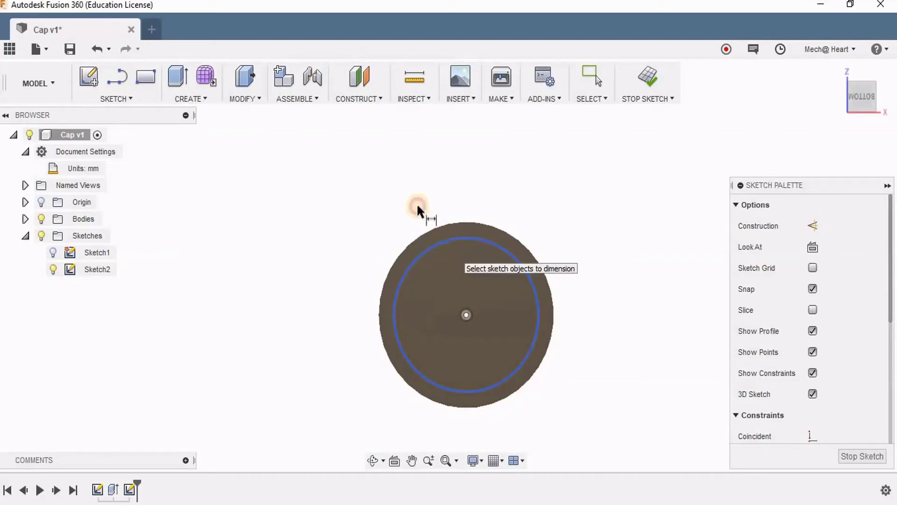
pyautogui.click(525, 186)
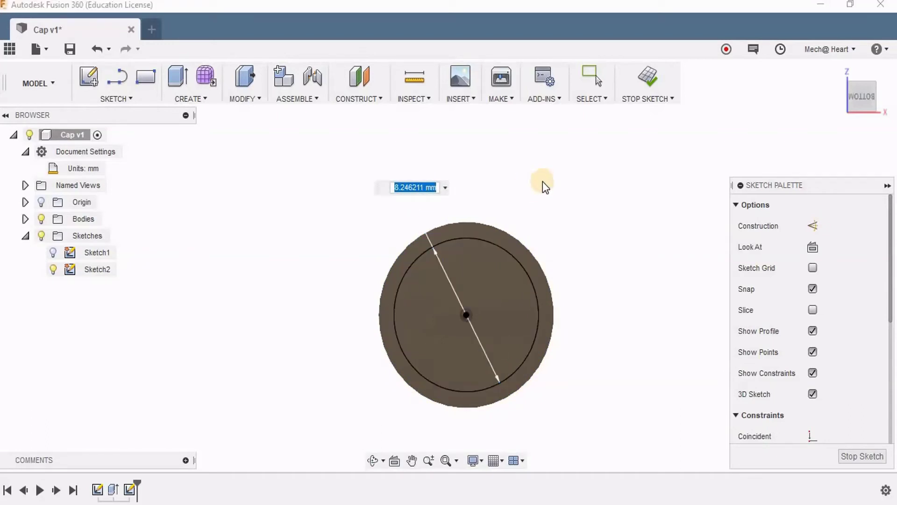
pyautogui.write('10')
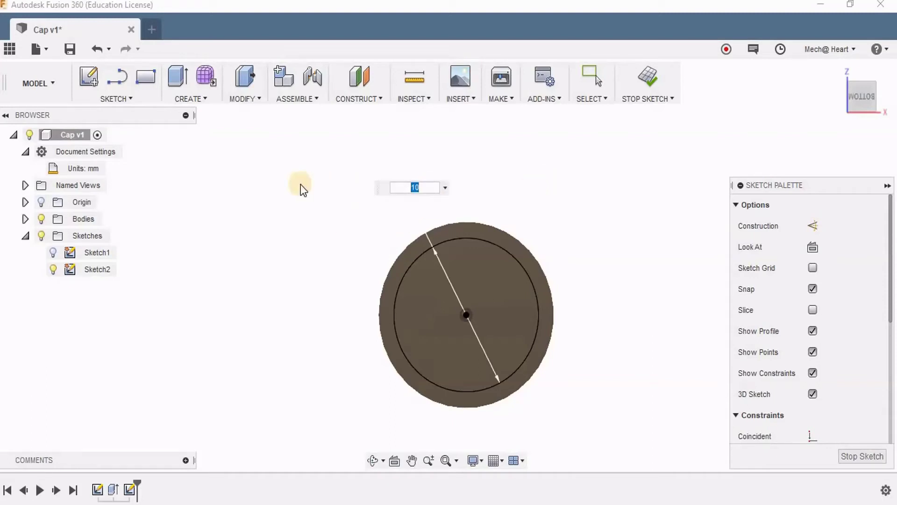
pyautogui.write('9')
pyautogui.press('Return')
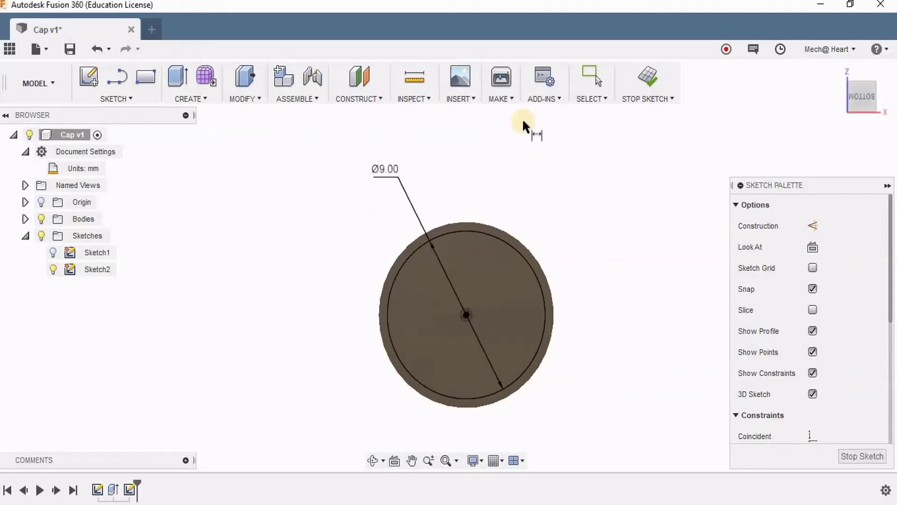
pyautogui.click(647, 77)
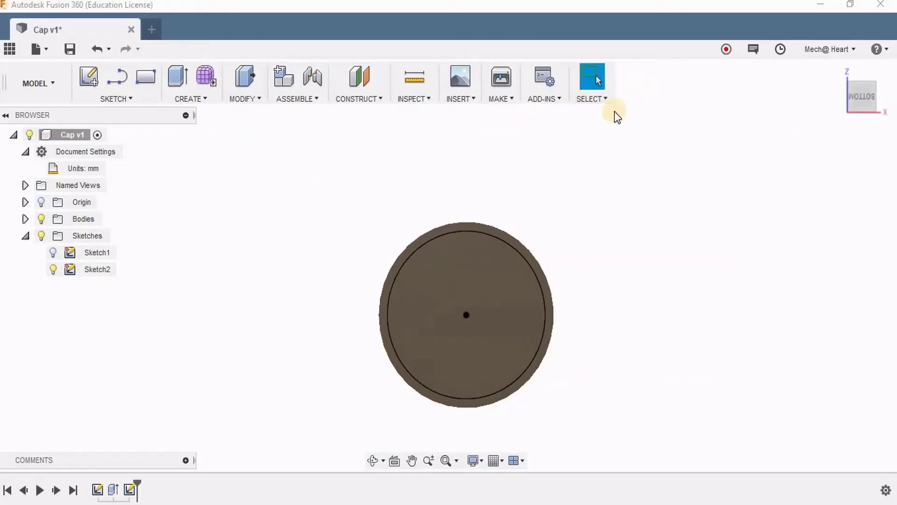
# - Start an Extrude of the inner circle's profile on the bottom face, with the operation set to Cut
pyautogui.click(834, 71)
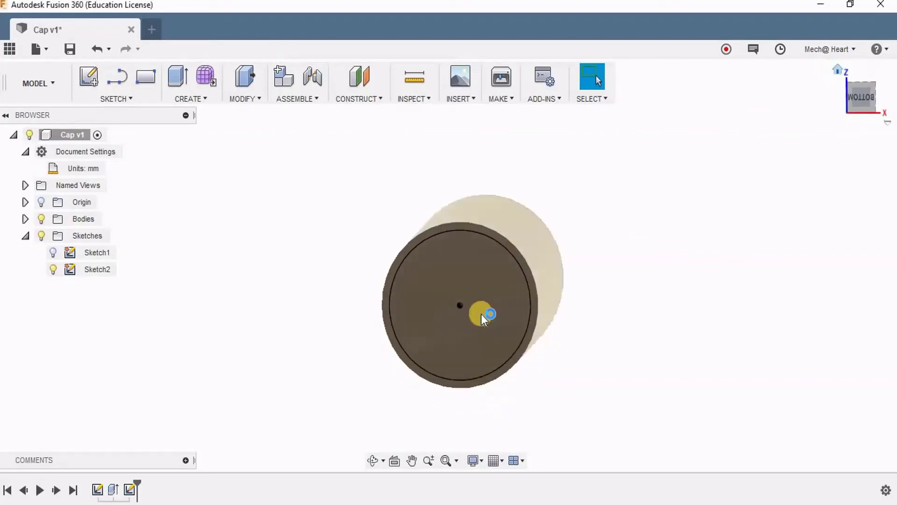
pyautogui.keyDown('shift'); pyautogui.moveTo(450, 371); pyautogui.dragTo(371, 345, button='middle'); pyautogui.keyUp('shift')
pyautogui.scroll(1, 371, 345)
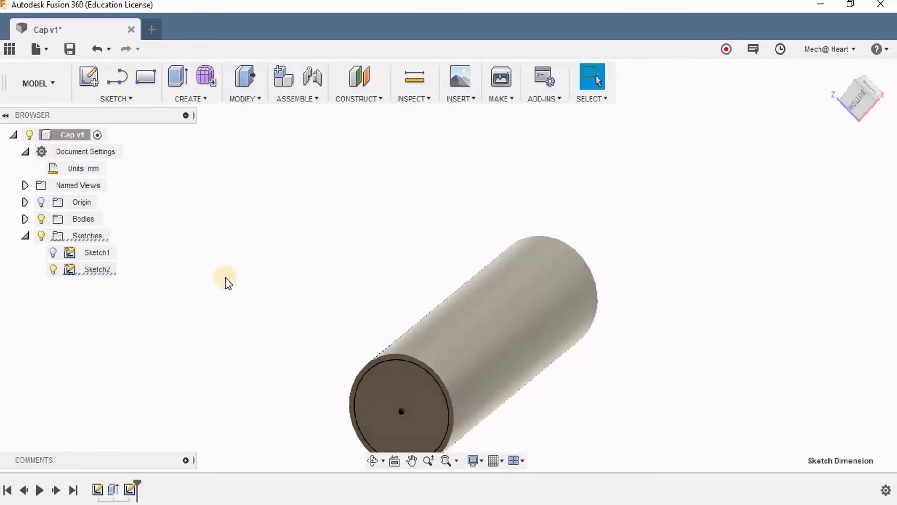
pyautogui.click(363, 393)
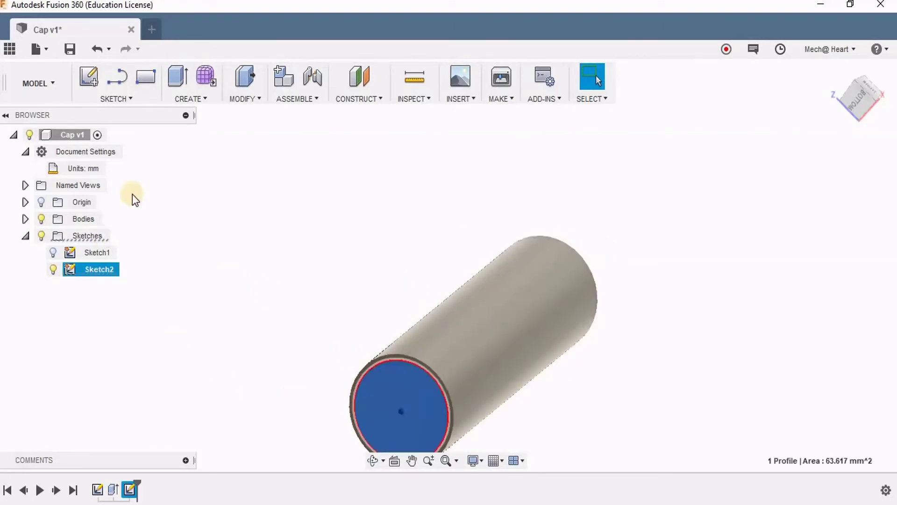
pyautogui.click(182, 79)
pyautogui.scroll(-1, 373, 252)
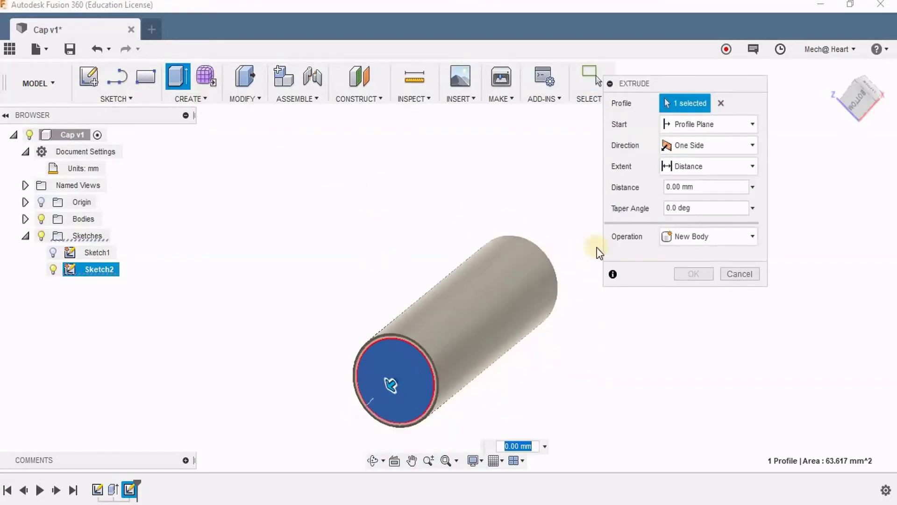
pyautogui.click(684, 237)
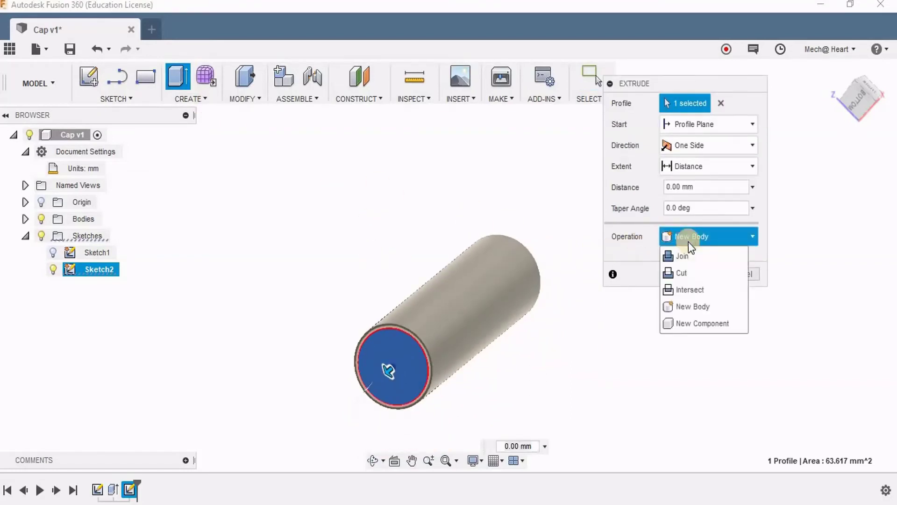
pyautogui.click(692, 273)
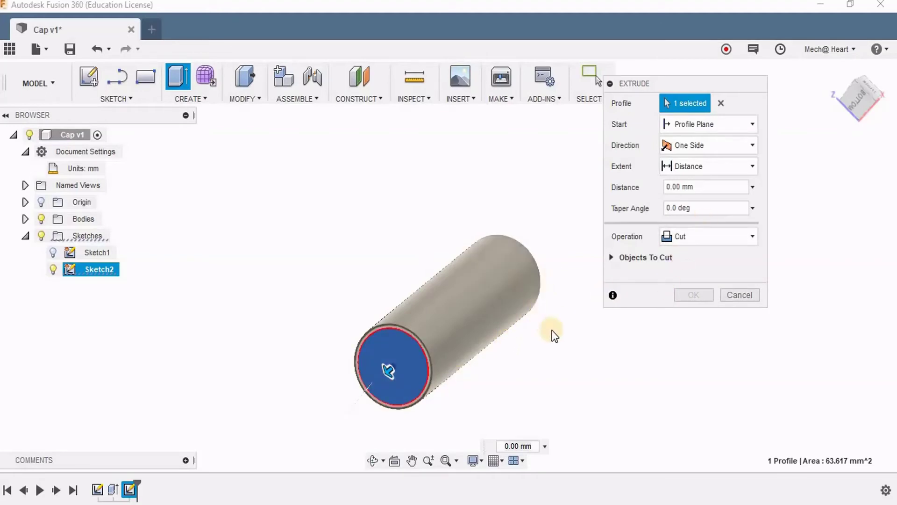
# - Set the cut distance to -33 mm and complete the extrusion to hollow out the cylinder
pyautogui.click(713, 186)
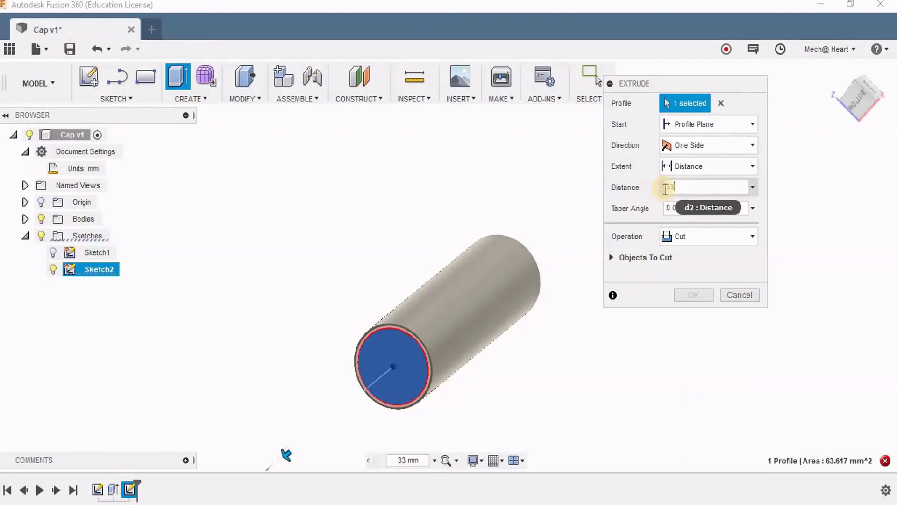
pyautogui.scroll(-3, 423, 370)
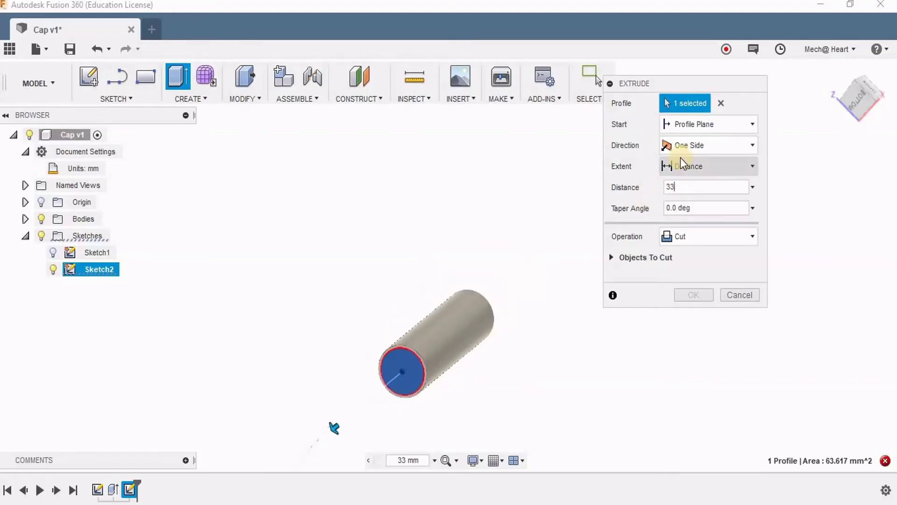
pyautogui.click(669, 187)
pyautogui.write('-')
pyautogui.keyDown('shift'); pyautogui.moveTo(503, 308); pyautogui.dragTo(488, 346, button='middle'); pyautogui.keyUp('shift')
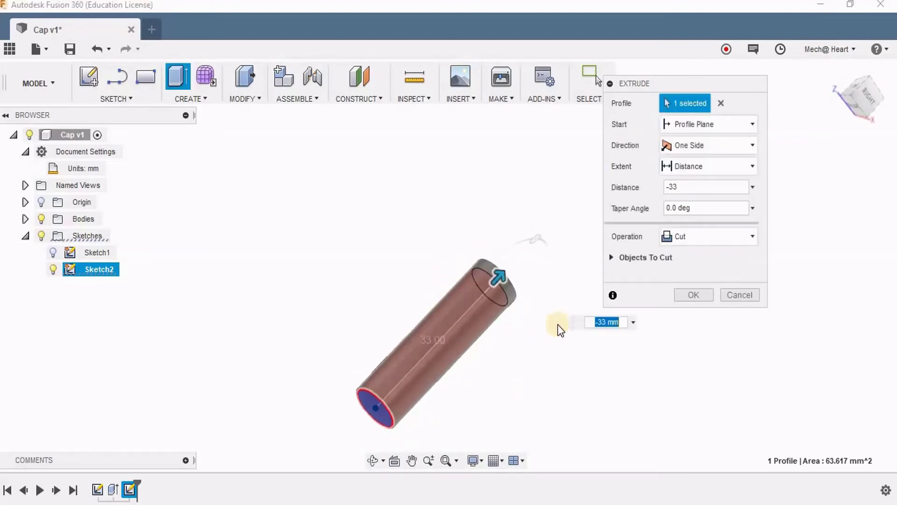
pyautogui.click(694, 294)
# - Examine the hollowed cap and its open end from several angles and distances
pyautogui.scroll(3, 371, 317)
pyautogui.scroll(-3, 402, 304)
pyautogui.keyDown('shift'); pyautogui.moveTo(421, 248); pyautogui.dragTo(486, 255, button='middle'); pyautogui.keyUp('shift')
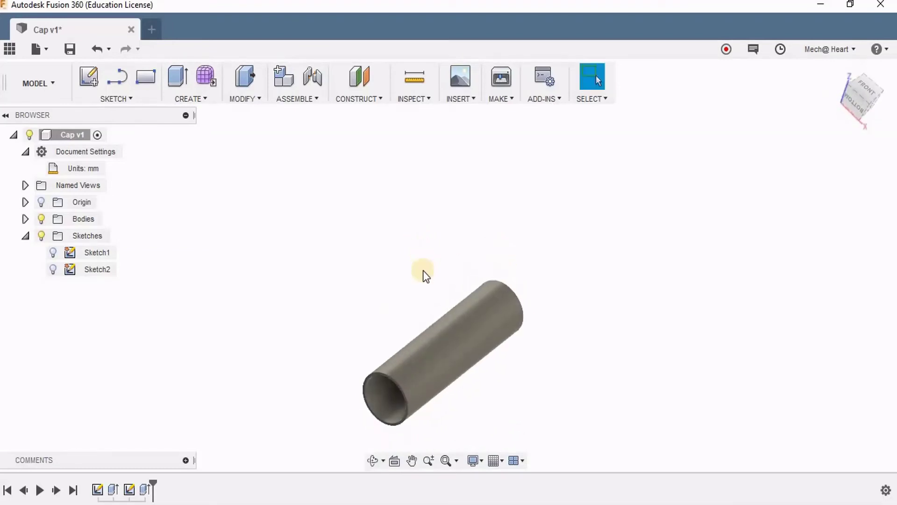
pyautogui.scroll(2, 433, 292)
pyautogui.moveTo(431, 234); pyautogui.dragTo(428, 154, button='middle')
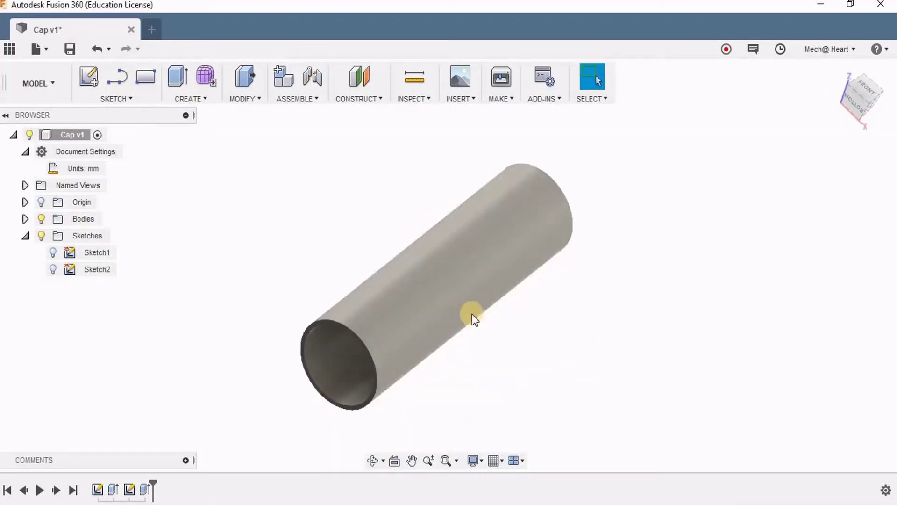
pyautogui.scroll(-1, 474, 322)
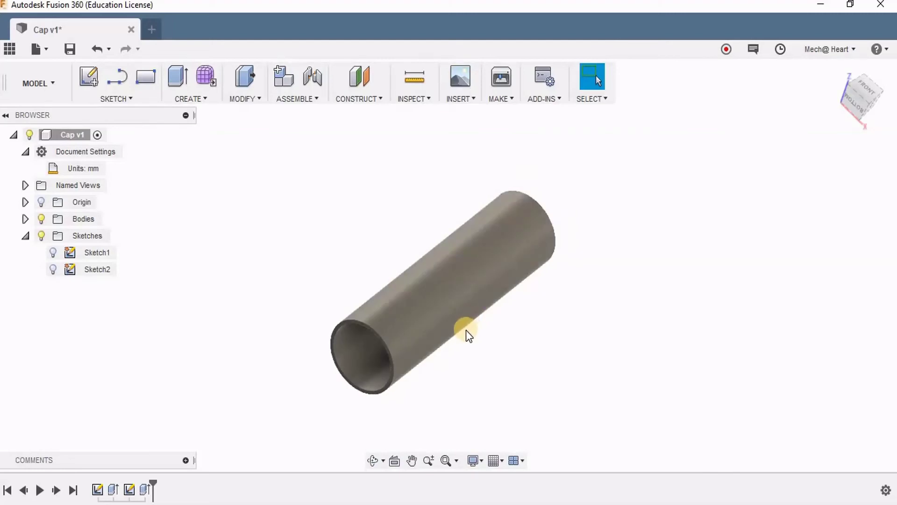
pyautogui.scroll(3, 435, 322)
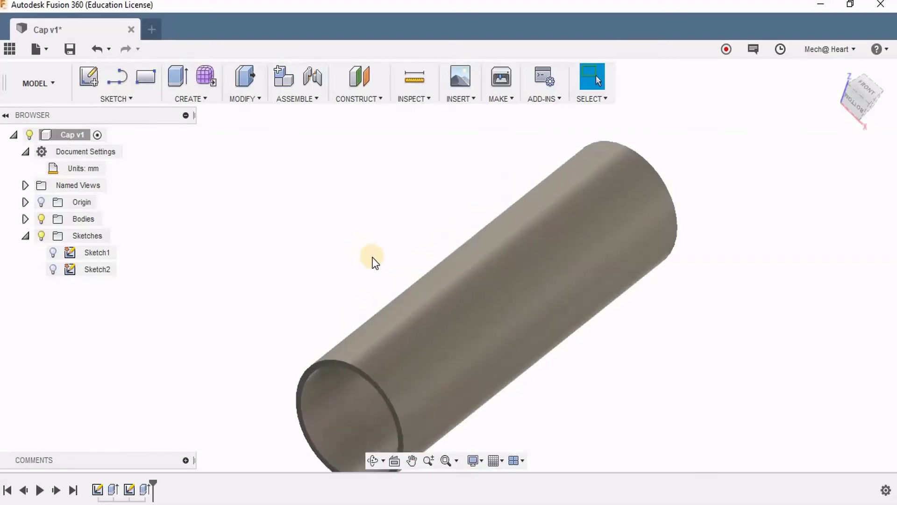
pyautogui.scroll(-2, 360, 260)
# - Save the cap as a new version with the description "User Saved"
pyautogui.click(69, 49)
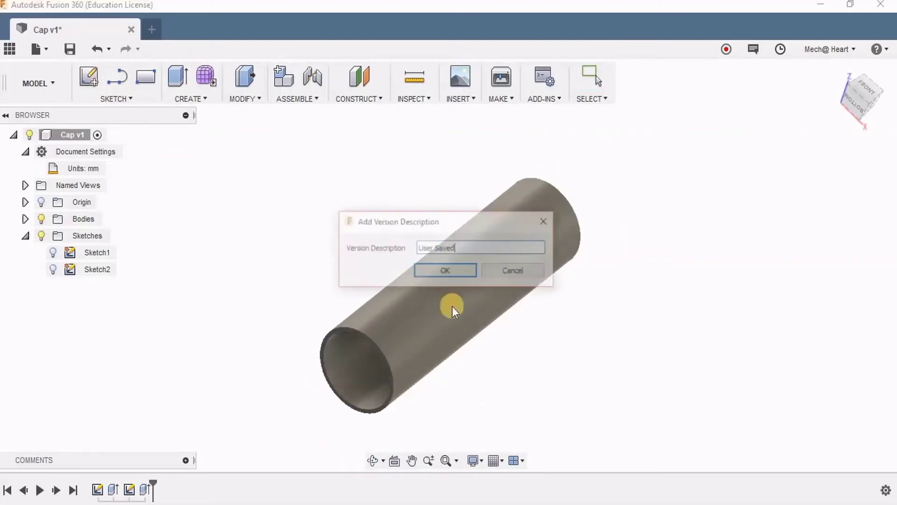
pyautogui.click(443, 269)
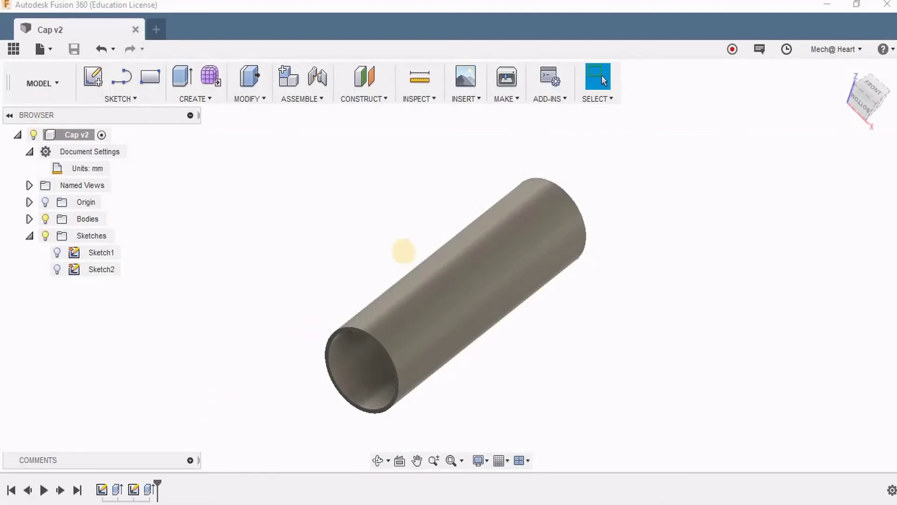
# - Highlight the second sketch in the design history to locate it on the cap, and clear the selection
pyautogui.scroll(-2, 397, 257)
pyautogui.moveTo(494, 352)
pyautogui.keyDown('shift'); pyautogui.mouseDown(button='middle')
pyautogui.moveTo(497, 318)
pyautogui.moveTo(517, 304)
pyautogui.moveTo(539, 314)
pyautogui.moveTo(538, 295)
pyautogui.moveTo(497, 345)
pyautogui.mouseUp(button='middle'); pyautogui.keyUp('shift')
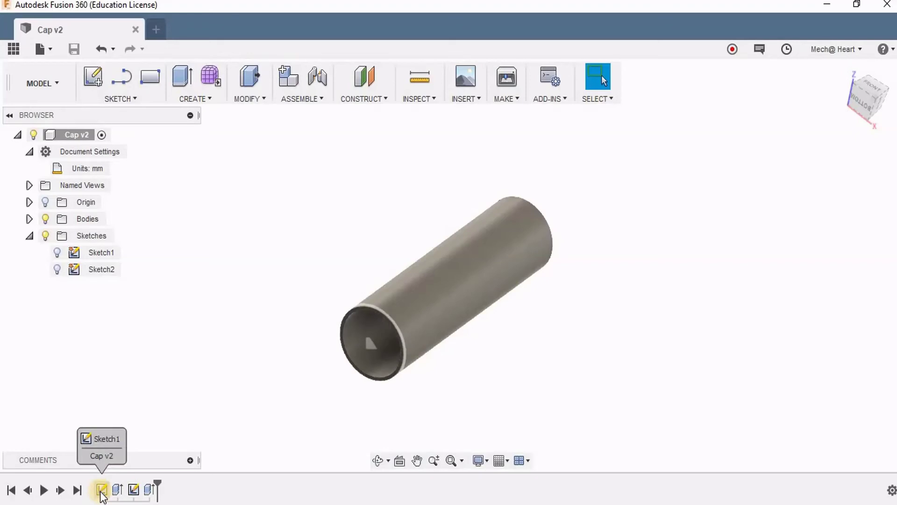
pyautogui.click(134, 490)
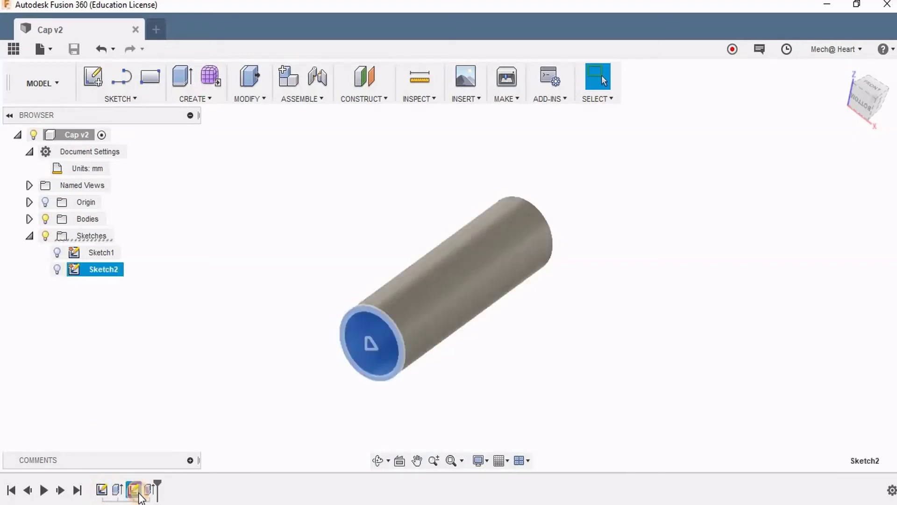
pyautogui.click(269, 356)
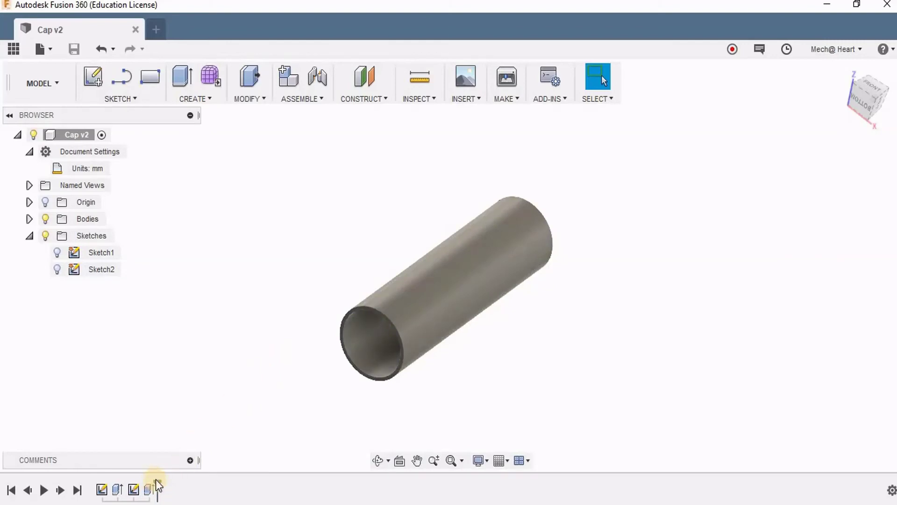
# - Replay the cap's design history and look into its open end
pyautogui.moveTo(157, 481)
pyautogui.mouseDown()
pyautogui.moveTo(142, 481)
pyautogui.moveTo(158, 481)
pyautogui.mouseUp()
pyautogui.click(44, 491)
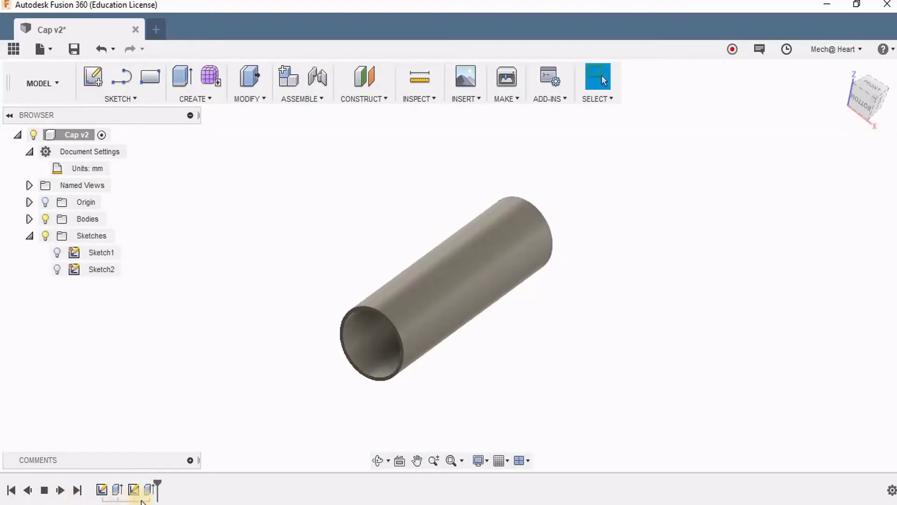
pyautogui.scroll(3, 508, 337)
pyautogui.scroll(-2, 532, 316)
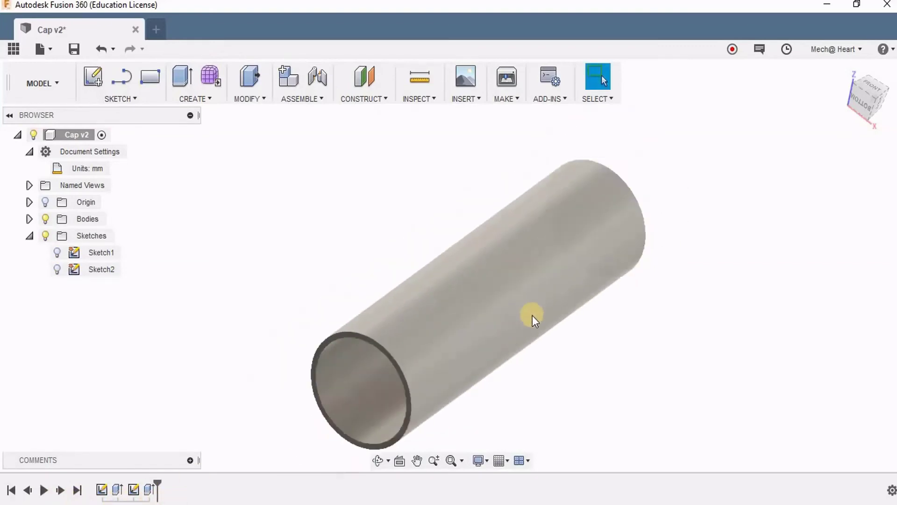
pyautogui.keyDown('shift'); pyautogui.moveTo(534, 310); pyautogui.dragTo(435, 302, button='middle'); pyautogui.keyUp('shift')
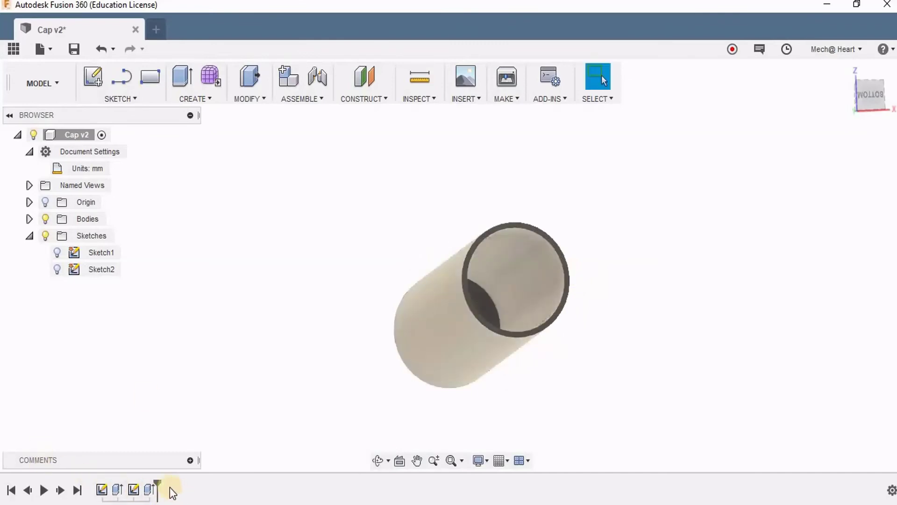
pyautogui.click(45, 491)
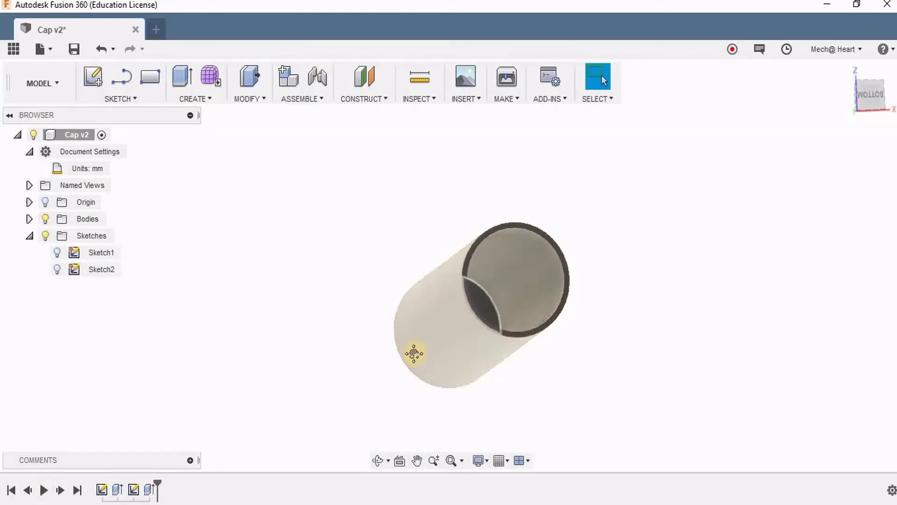
# - Roll the design history back to just after the first extrusion, before the second sketch
pyautogui.moveTo(415, 355); pyautogui.dragTo(343, 345, button='middle')
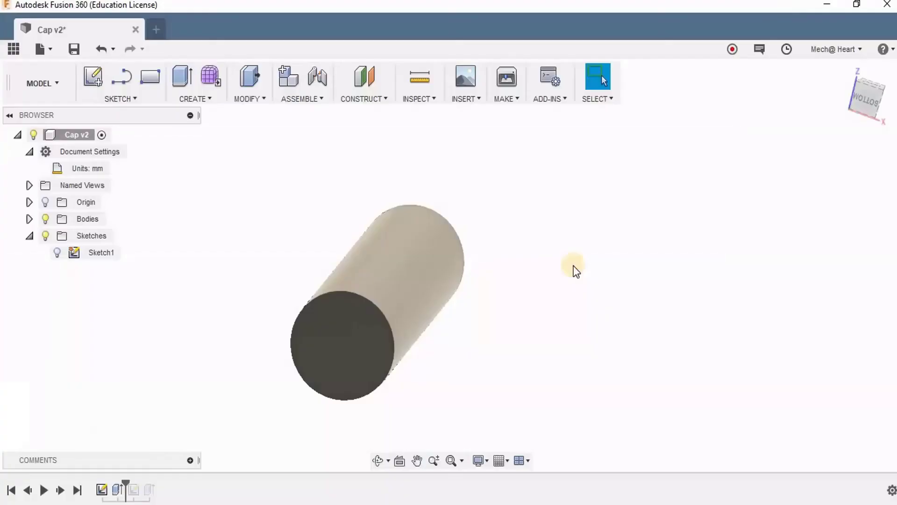
pyautogui.scroll(3, 573, 266)
pyautogui.scroll(-2, 475, 306)
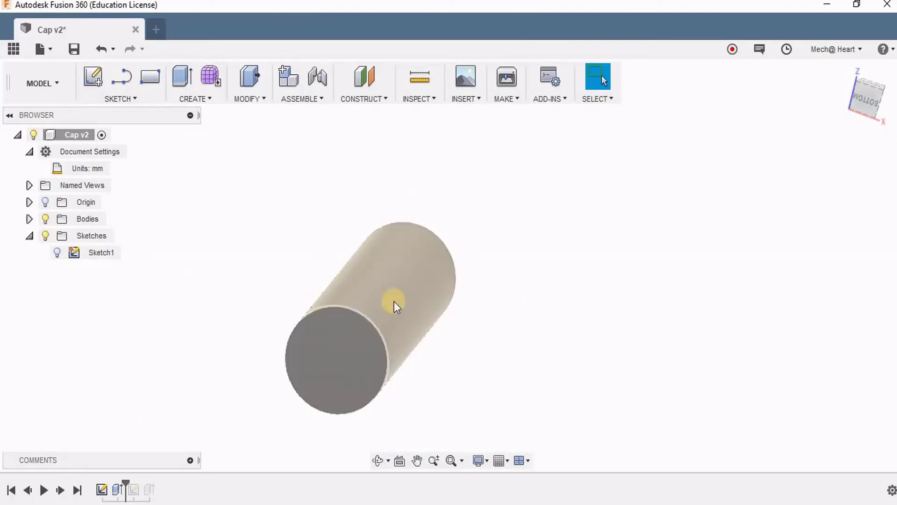
pyautogui.scroll(-1, 511, 211)
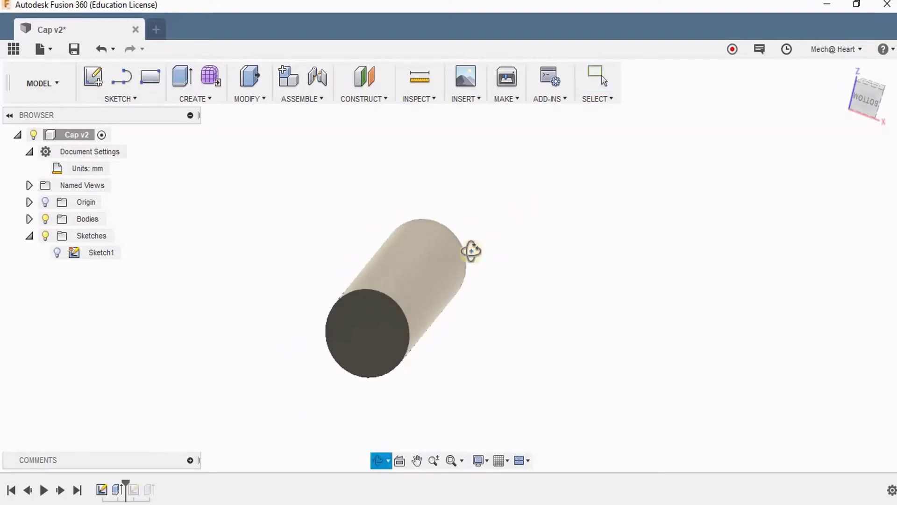
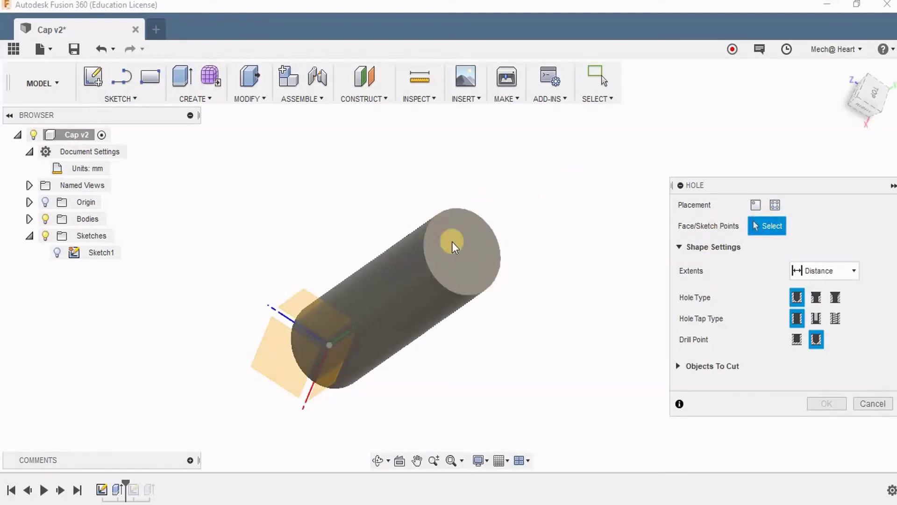
# - Place a simple hole on the solid cylinder's end face and move its point to the centre of the face
pyautogui.click(464, 251)
pyautogui.scroll(2, 509, 212)
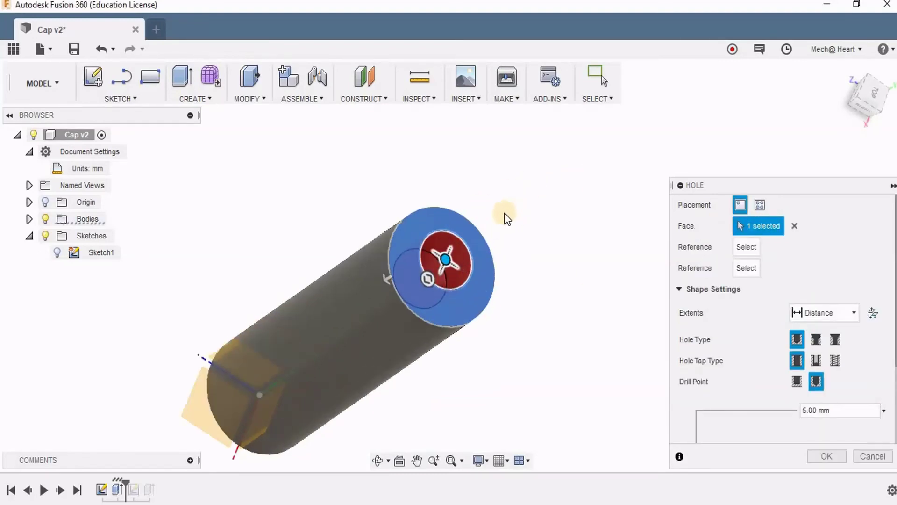
pyautogui.scroll(-2, 505, 196)
pyautogui.keyDown('shift'); pyautogui.moveTo(505, 196); pyautogui.dragTo(446, 223, button='middle'); pyautogui.keyUp('shift')
pyautogui.scroll(3, 396, 292)
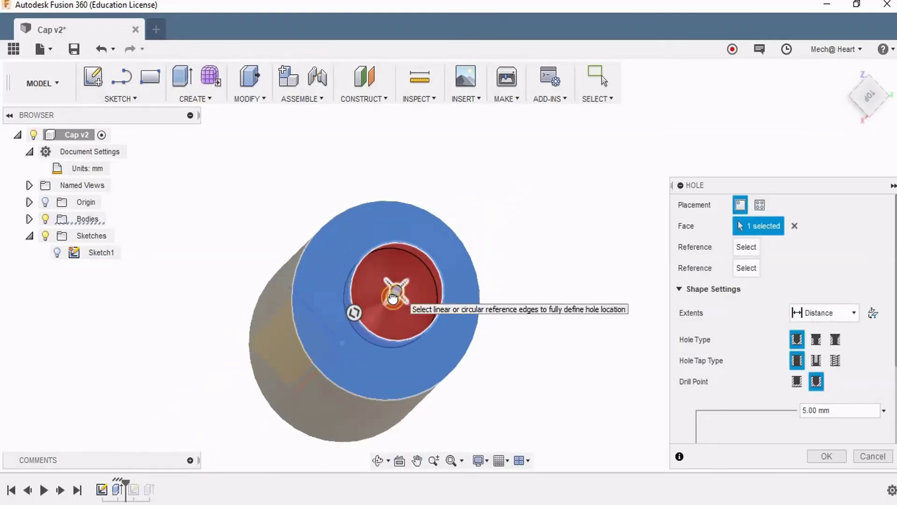
pyautogui.moveTo(393, 298)
pyautogui.mouseDown()
pyautogui.moveTo(384, 315)
pyautogui.moveTo(387, 305)
pyautogui.moveTo(441, 278)
pyautogui.moveTo(386, 299)
pyautogui.mouseUp()
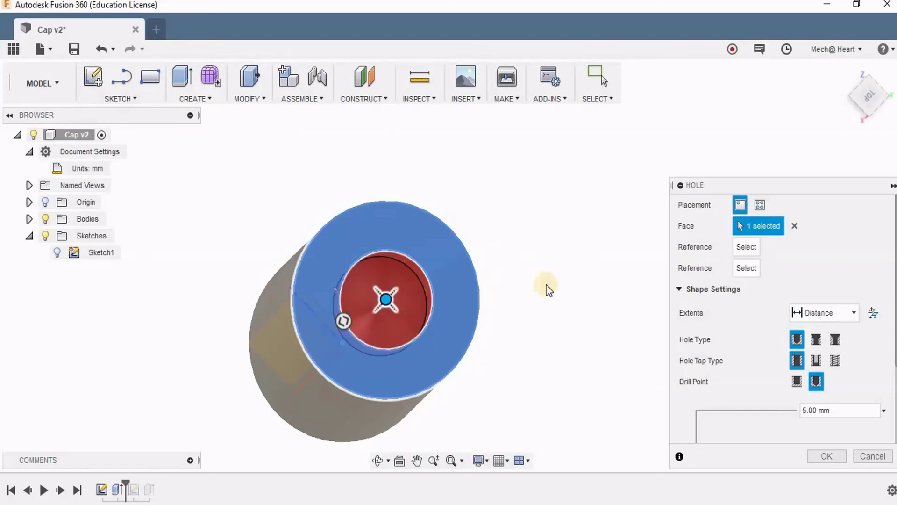
# - Reduce the hole's diameter to 1.00 mm
pyautogui.keyDown('shift'); pyautogui.moveTo(473, 341); pyautogui.dragTo(526, 186, button='middle'); pyautogui.keyUp('shift')
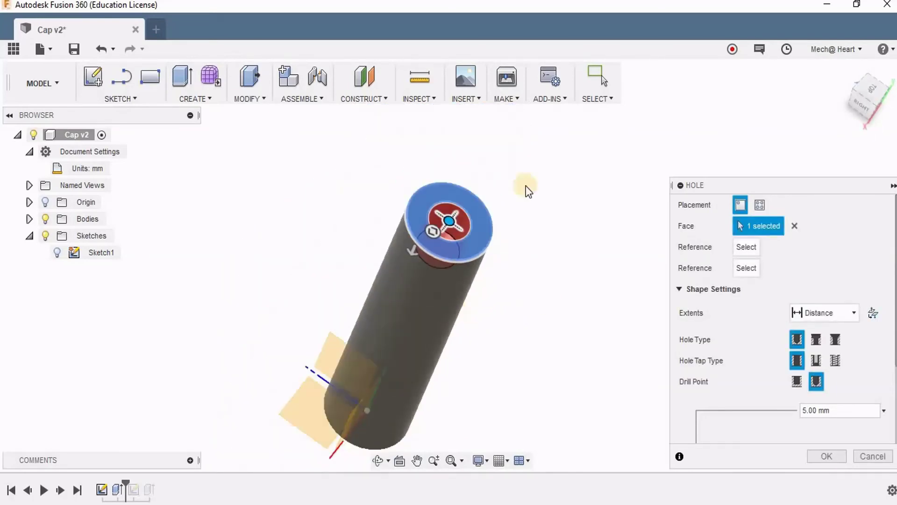
pyautogui.scroll(8, 486, 181)
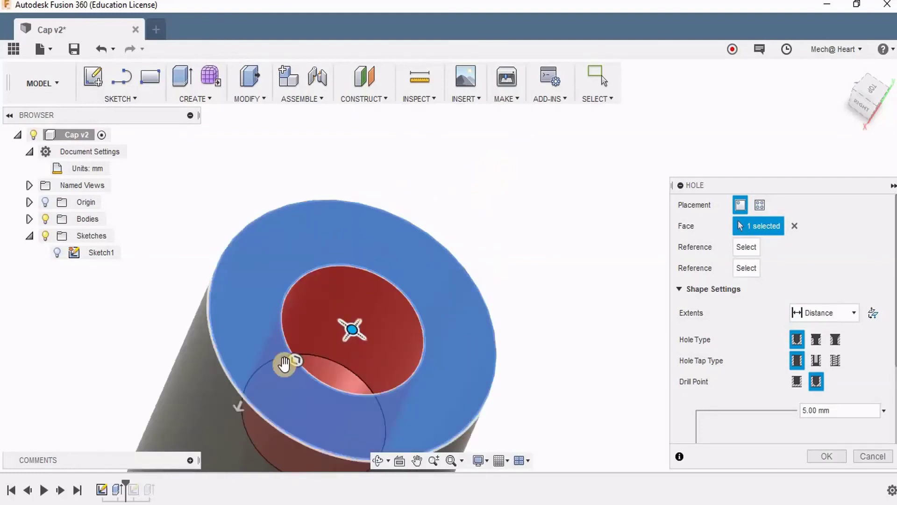
pyautogui.moveTo(290, 363); pyautogui.dragTo(337, 349)
pyautogui.scroll(-3, 431, 195)
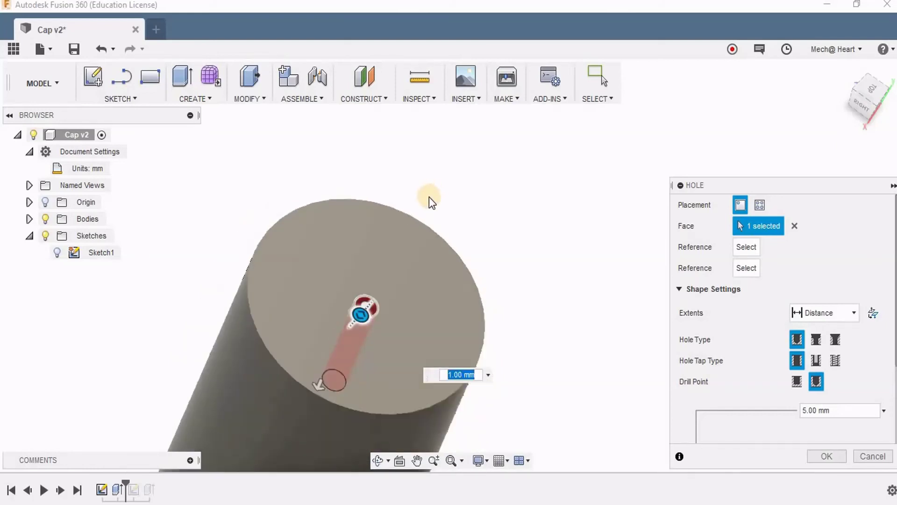
pyautogui.scroll(-2, 429, 197)
pyautogui.keyDown('shift'); pyautogui.moveTo(497, 314); pyautogui.dragTo(407, 360, button='middle'); pyautogui.keyUp('shift')
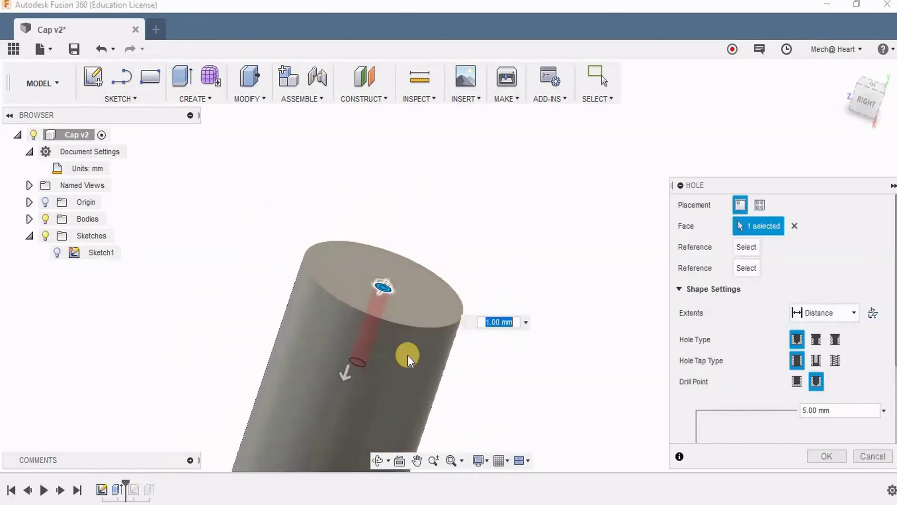
# - Set the hole's depth to 1.00 mm and complete the hole
pyautogui.moveTo(343, 375); pyautogui.dragTo(367, 311)
pyautogui.scroll(1, 390, 260)
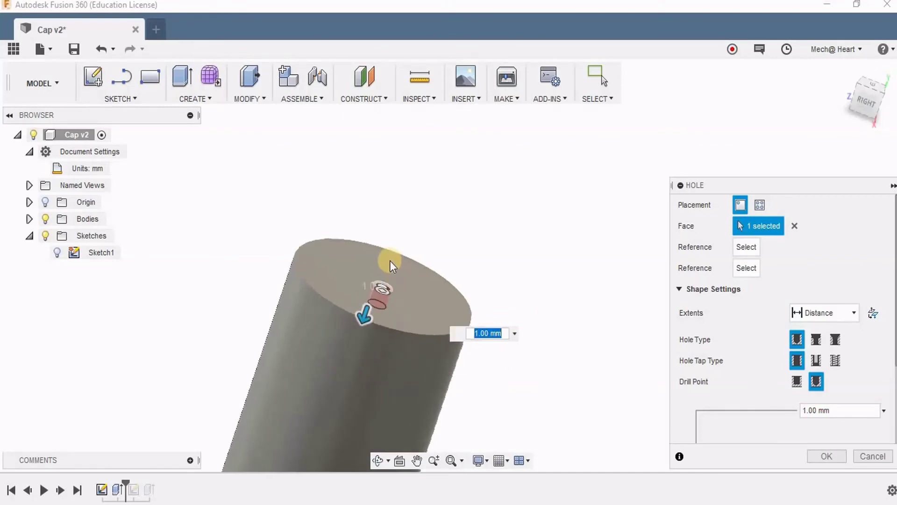
pyautogui.scroll(2, 390, 260)
pyautogui.moveTo(756, 187); pyautogui.dragTo(614, 67)
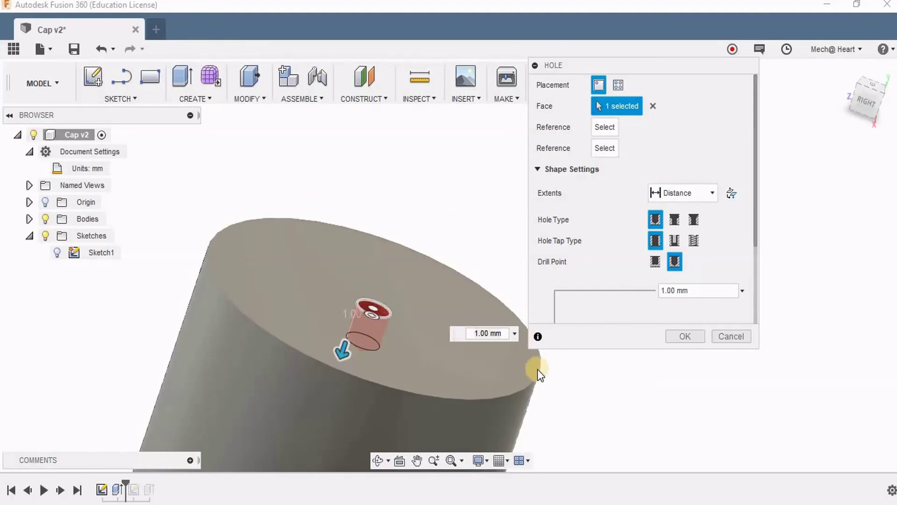
pyautogui.click(685, 337)
pyautogui.scroll(-2, 557, 248)
pyautogui.scroll(-3, 554, 248)
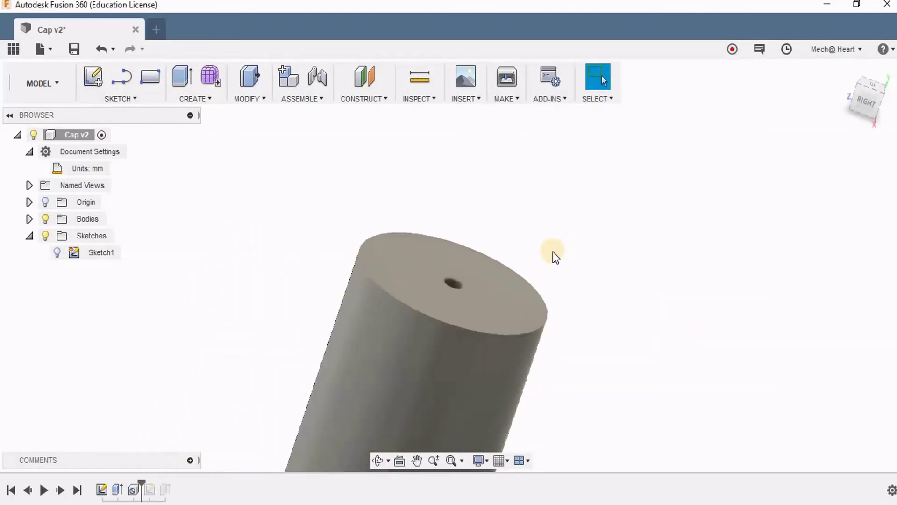
# - Roll the design history forward to its end, highlight the hole feature on the cap, and clear the selection
pyautogui.moveTo(555, 285); pyautogui.dragTo(479, 235, button='middle')
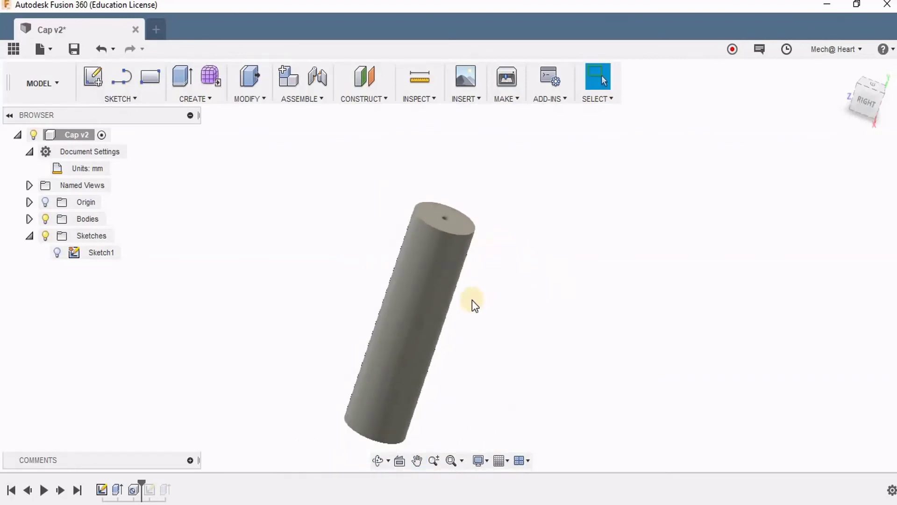
pyautogui.keyDown('shift'); pyautogui.moveTo(472, 302); pyautogui.dragTo(454, 199, button='middle'); pyautogui.keyUp('shift')
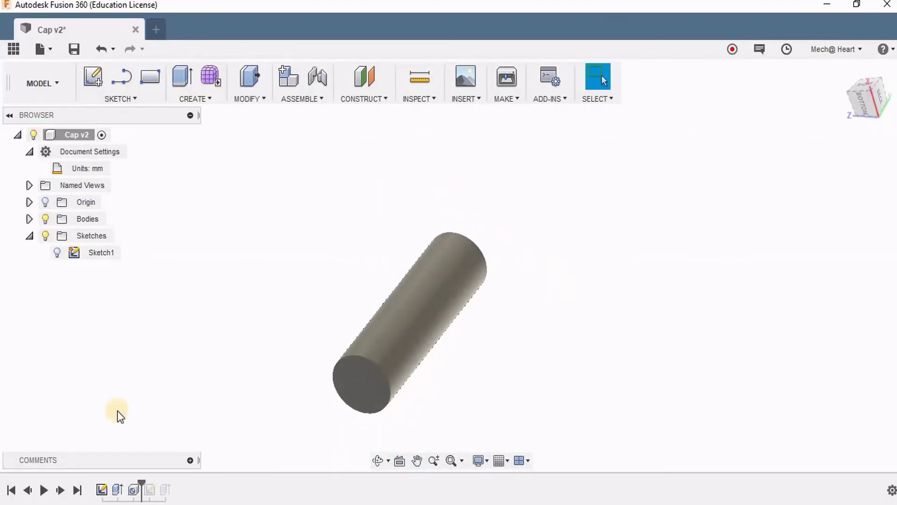
pyautogui.moveTo(141, 483); pyautogui.dragTo(172, 483)
pyautogui.click(133, 489)
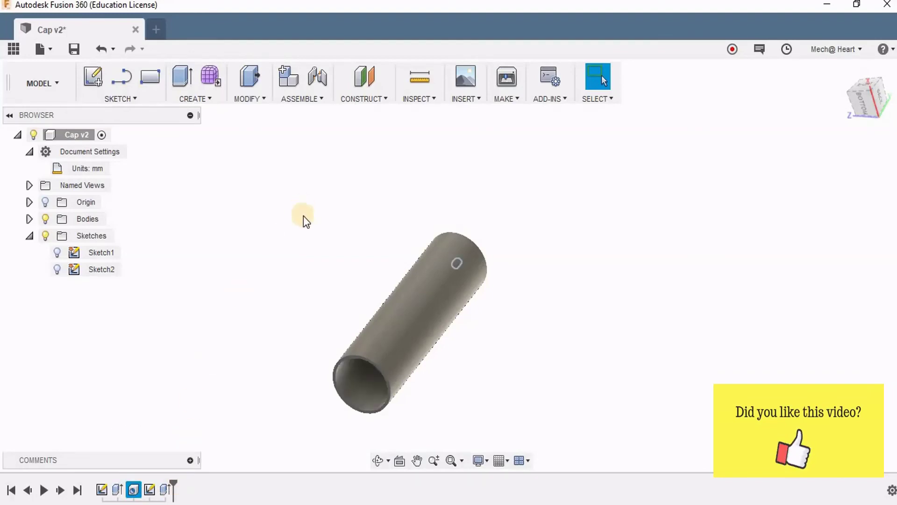
pyautogui.scroll(5, 327, 196)
pyautogui.click(329, 248)
# - Examine the small hole in the cap's closed end and the hollow open end from several angles
pyautogui.scroll(-5, 327, 251)
pyautogui.keyDown('shift'); pyautogui.moveTo(327, 250); pyautogui.dragTo(324, 445, button='middle'); pyautogui.keyUp('shift')
pyautogui.scroll(5, 533, 329)
pyautogui.scroll(2, 518, 334)
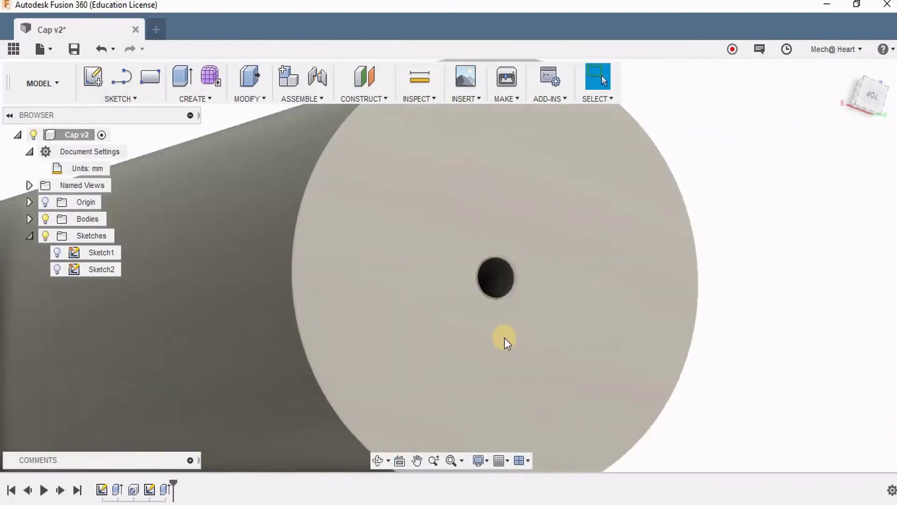
pyautogui.scroll(-6, 462, 355)
pyautogui.keyDown('shift'); pyautogui.moveTo(474, 347); pyautogui.dragTo(395, 419, button='middle'); pyautogui.keyUp('shift')
pyautogui.moveTo(356, 398); pyautogui.dragTo(418, 272, button='middle')
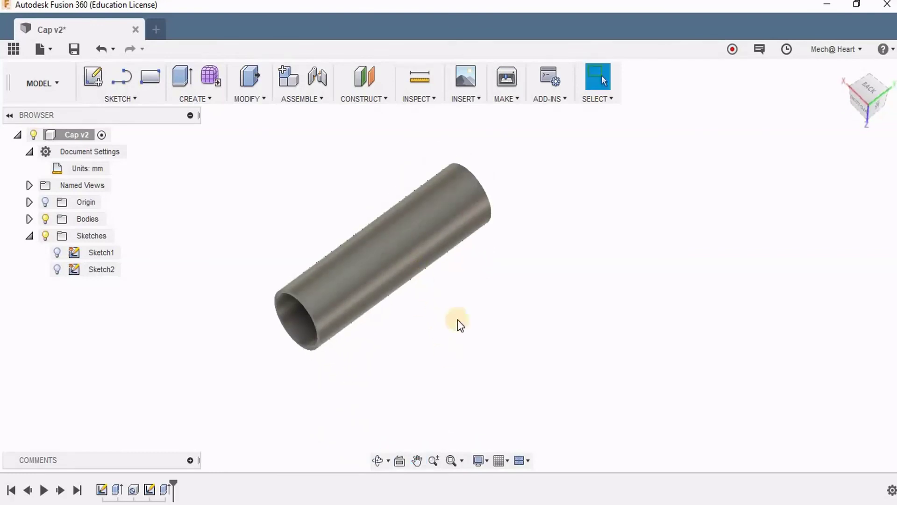
pyautogui.scroll(3, 317, 255)
pyautogui.scroll(-3, 381, 323)
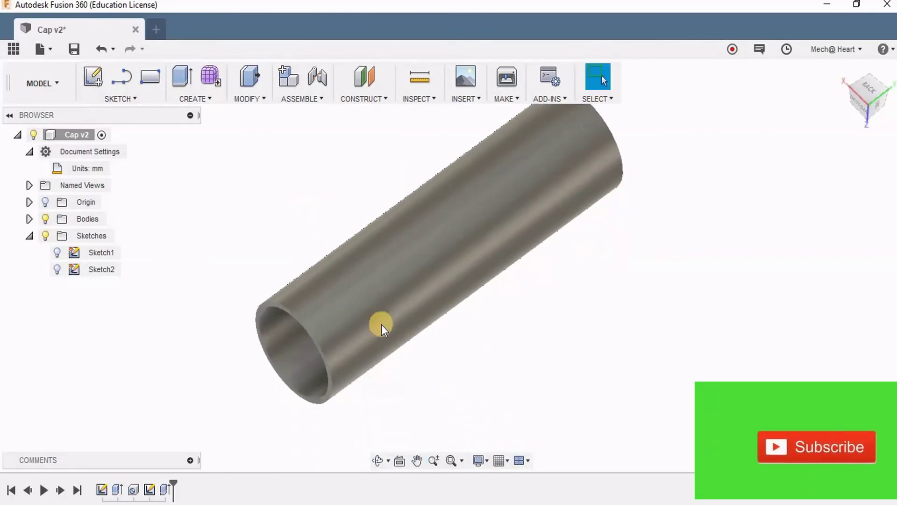
pyautogui.press('Escape')
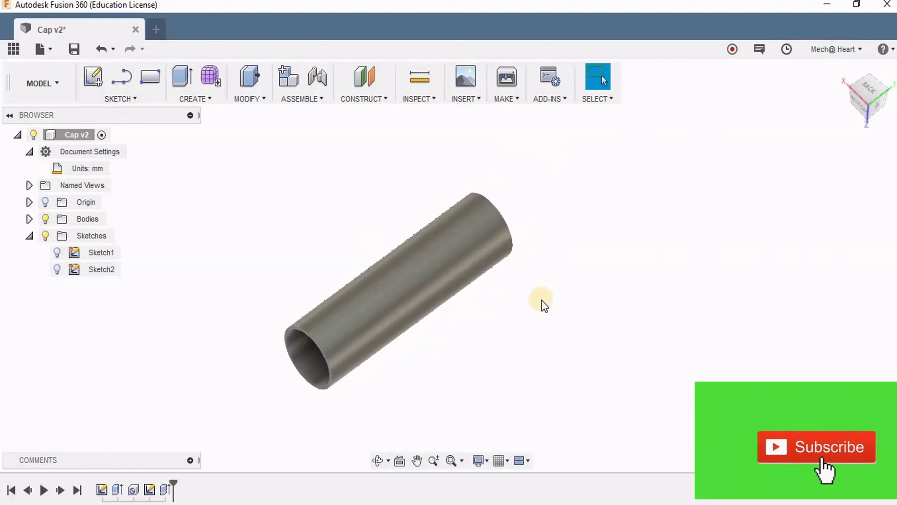
pyautogui.moveTo(540, 298); pyautogui.dragTo(517, 298, button='middle')
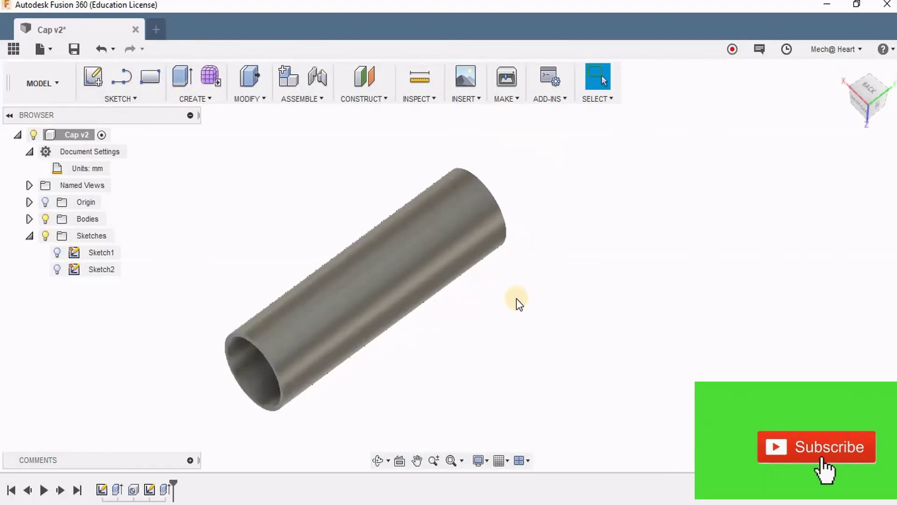
pyautogui.keyDown('shift'); pyautogui.moveTo(442, 304); pyautogui.dragTo(402, 327, button='middle'); pyautogui.keyUp('shift')
pyautogui.scroll(3, 479, 189)
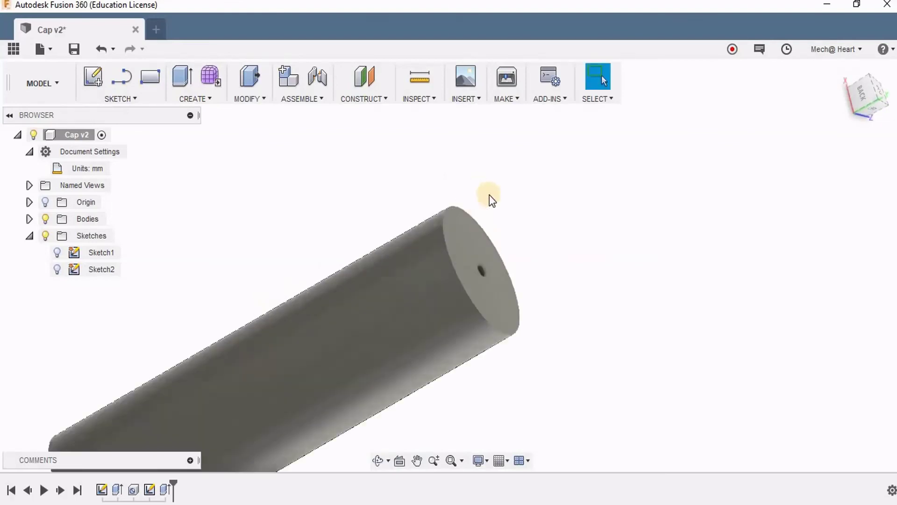
pyautogui.moveTo(585, 312); pyautogui.dragTo(540, 330, button='middle')
pyautogui.scroll(-2, 541, 330)
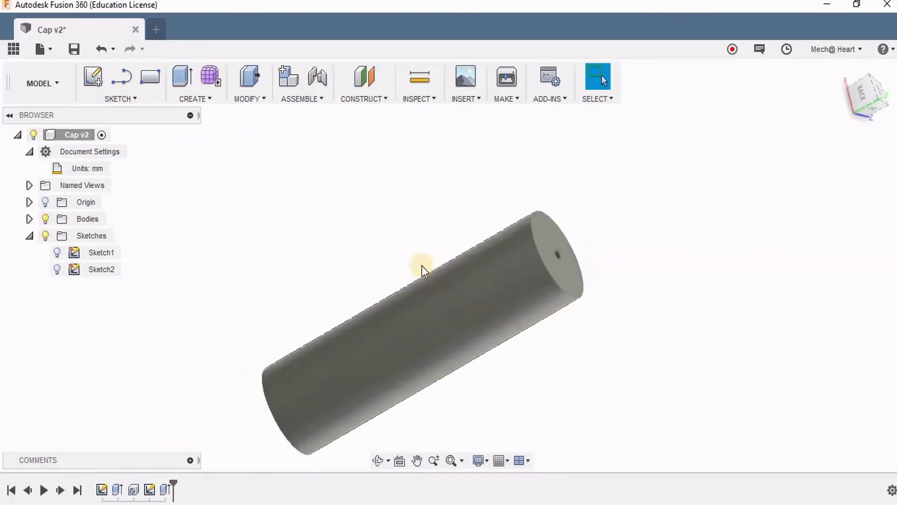
# - Fillet the outer circular edge of the cap's closed end with a constant radius of 1 mm
pyautogui.click(251, 99)
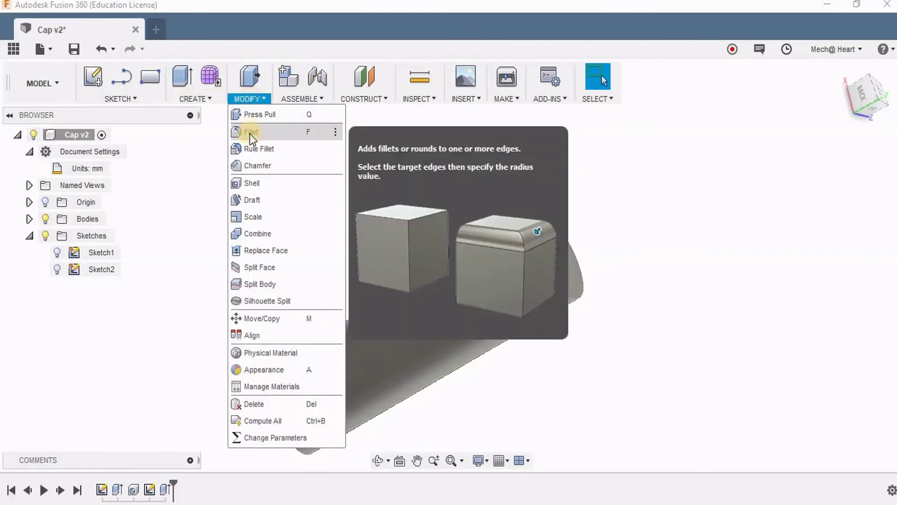
pyautogui.click(249, 133)
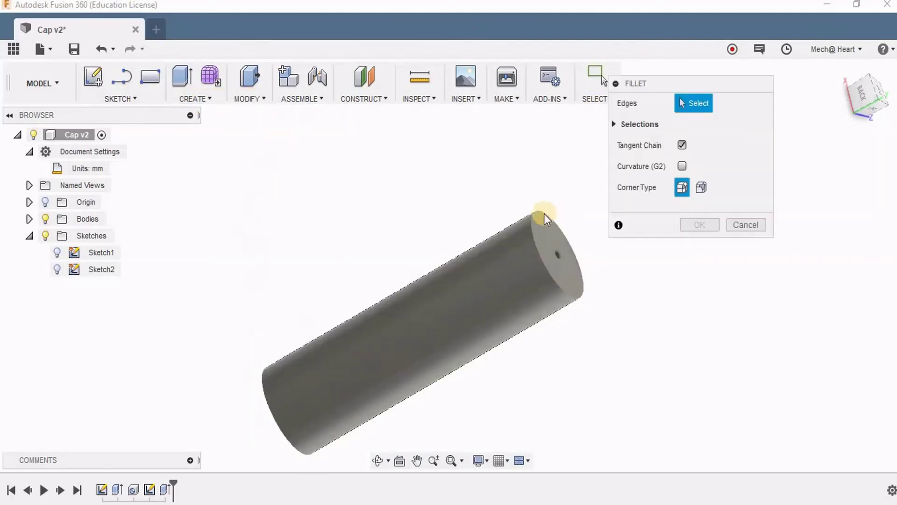
pyautogui.click(543, 214)
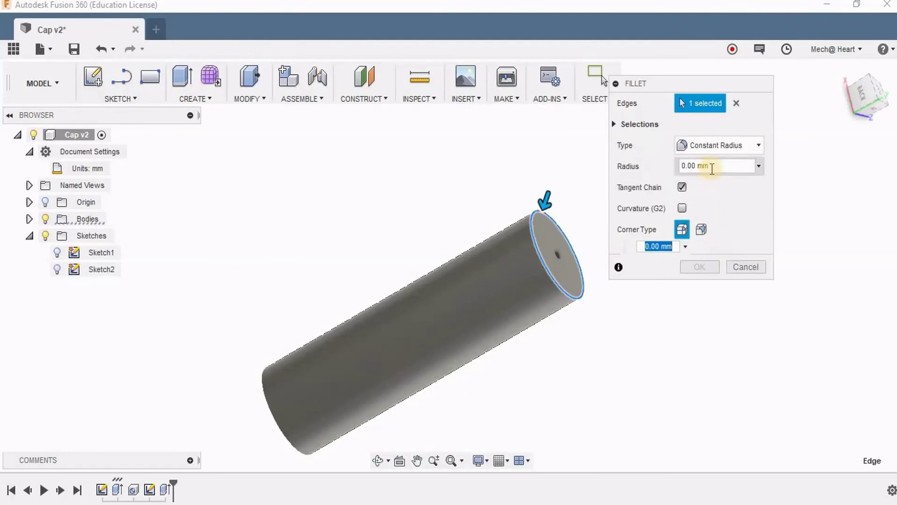
pyautogui.moveTo(716, 168); pyautogui.dragTo(679, 166)
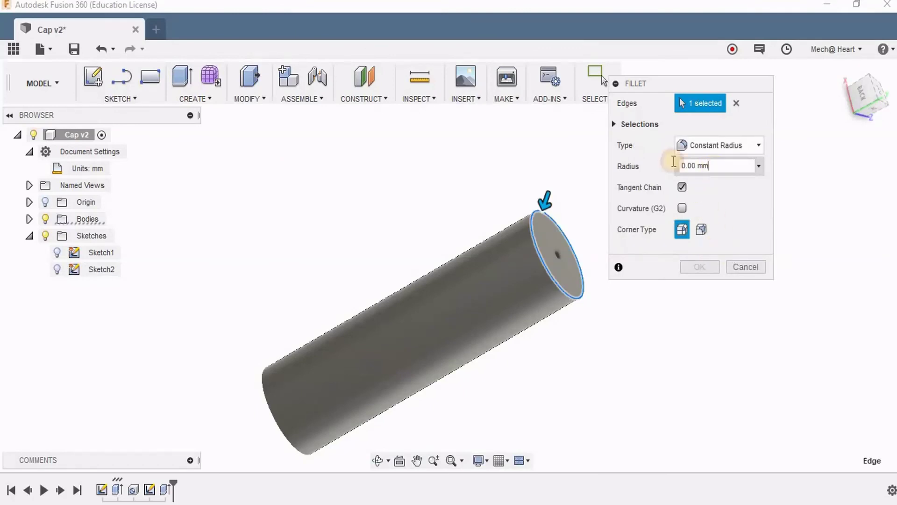
pyautogui.write('2')
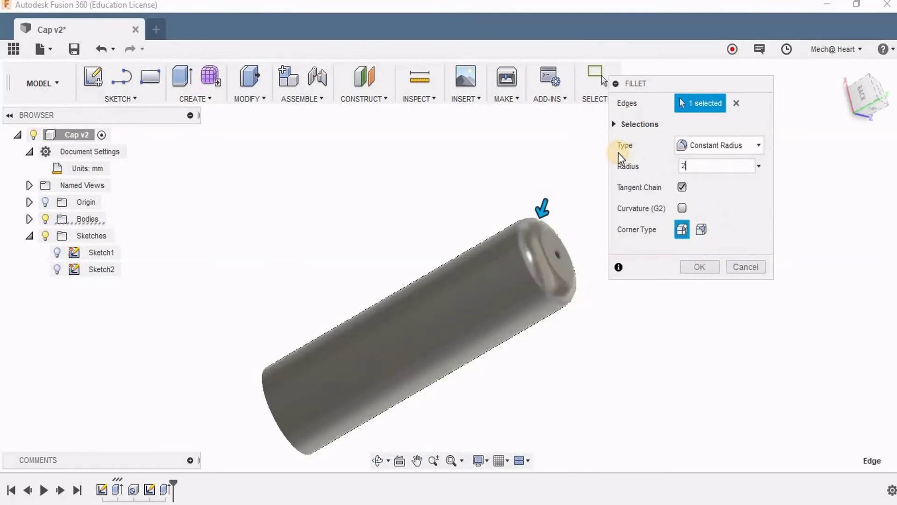
pyautogui.press('BackSpace')
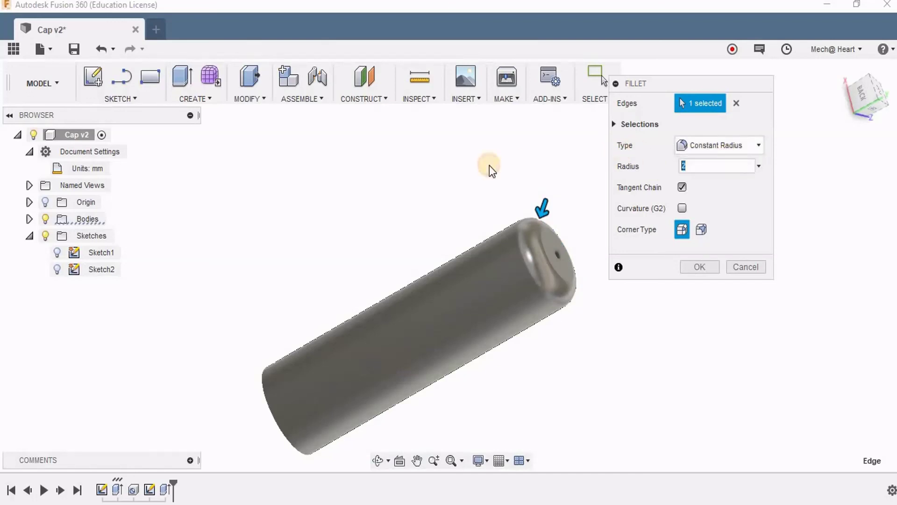
pyautogui.write('1')
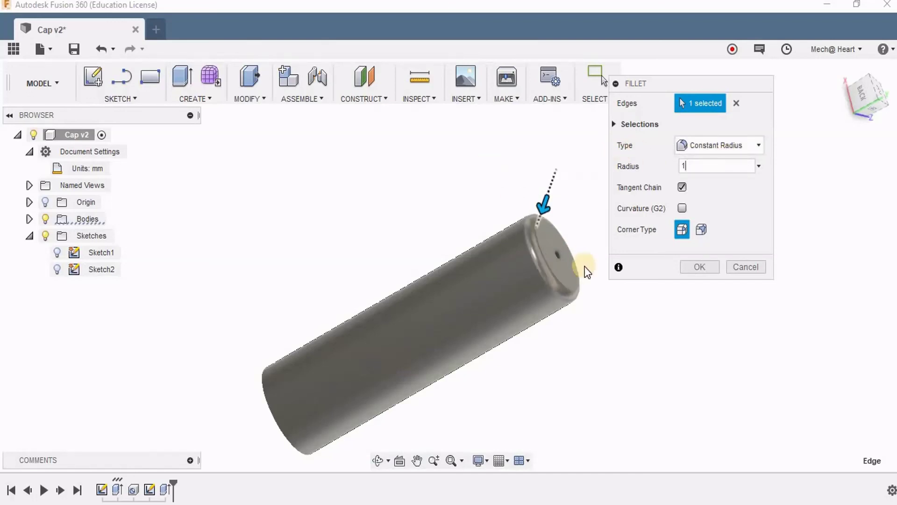
pyautogui.click(700, 268)
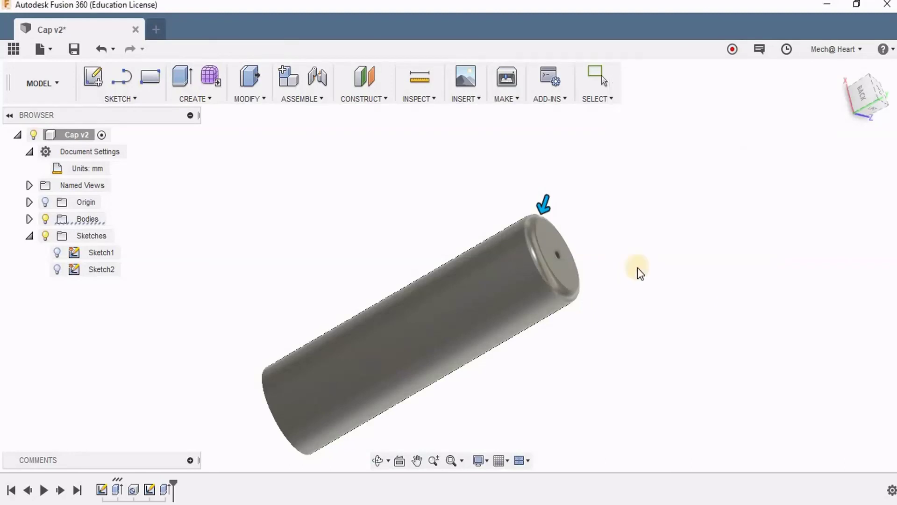
# - Save the filleted cap as a new version and view the whole part
pyautogui.click(74, 48)
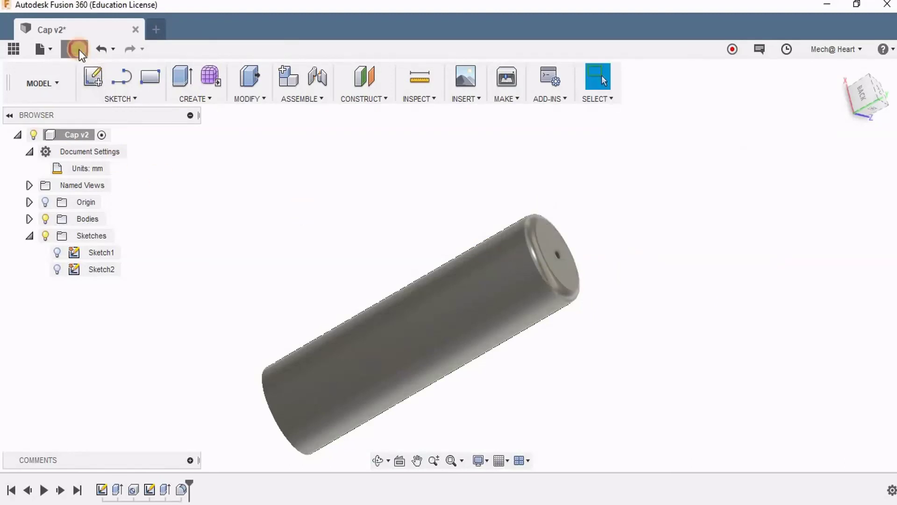
pyautogui.click(451, 272)
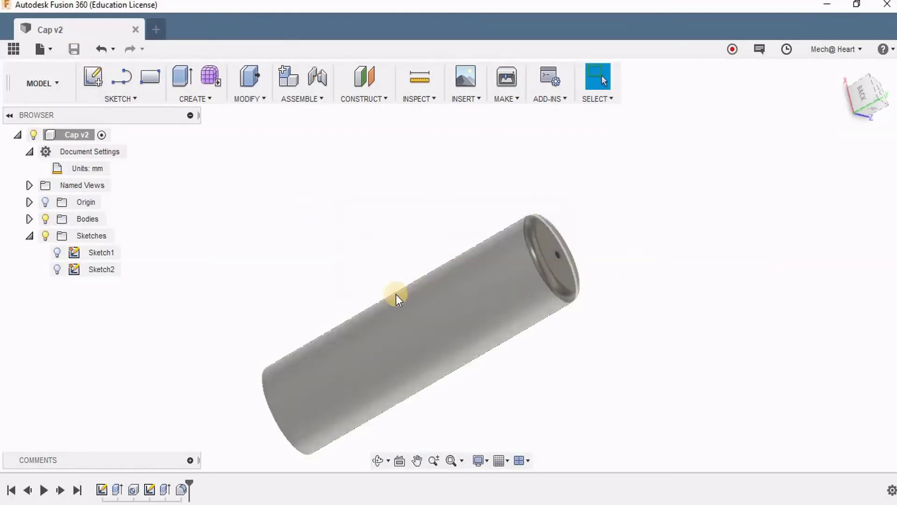
pyautogui.keyDown('shift'); pyautogui.moveTo(391, 295); pyautogui.dragTo(390, 219, button='middle'); pyautogui.keyUp('shift')
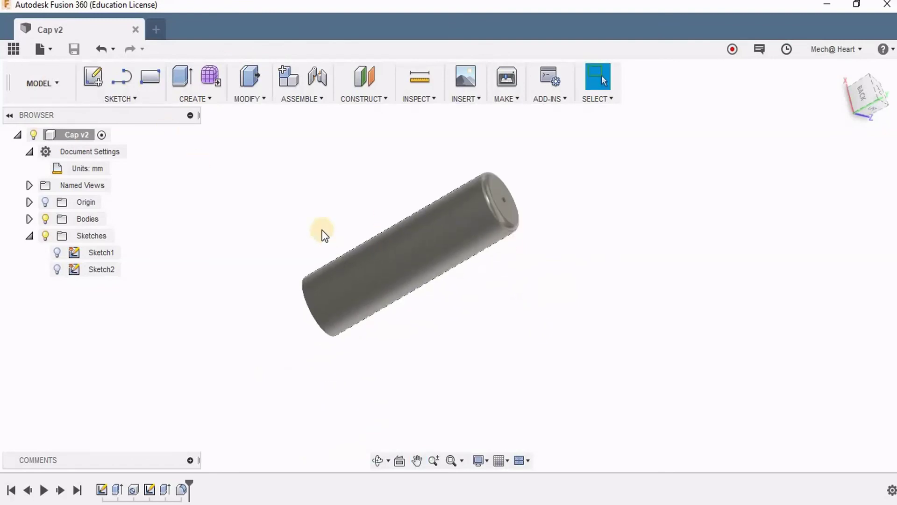